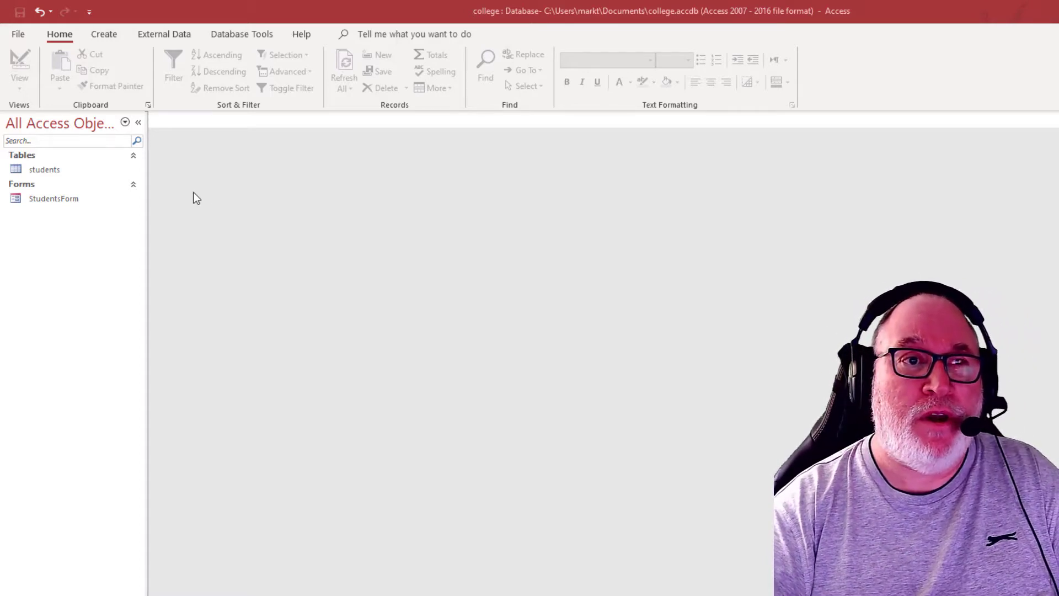
# - Open the students table to review its records and its Enrolled? column, and close it again
pyautogui.doubleClick(15, 168)
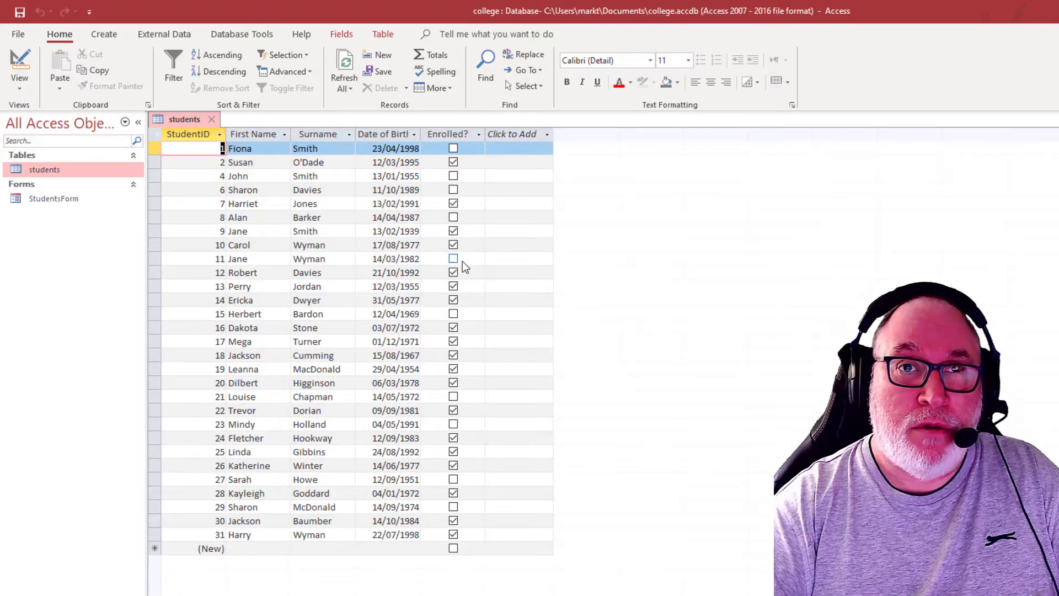
pyautogui.click(212, 120)
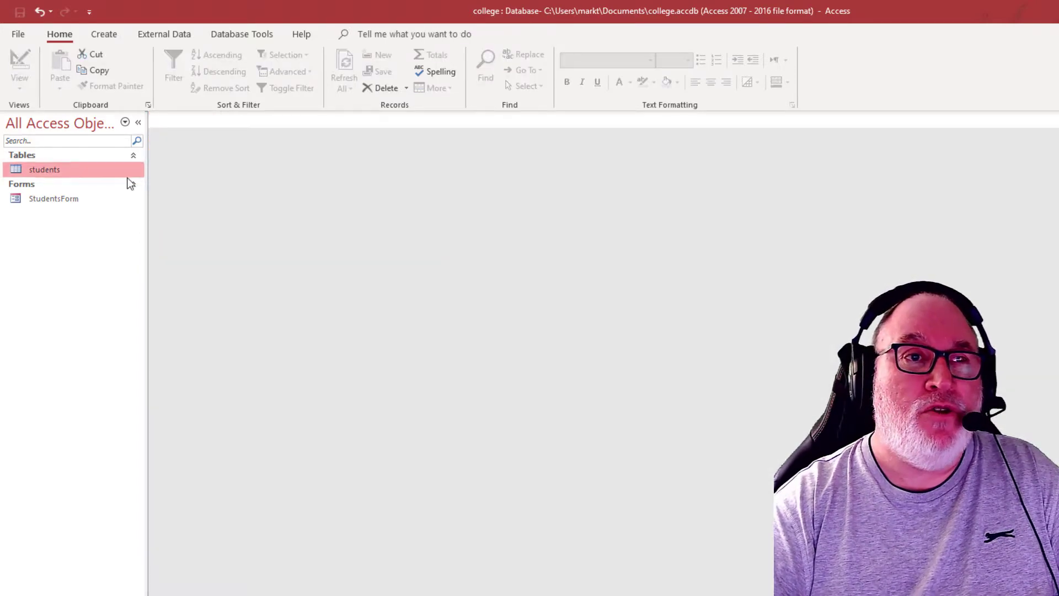
# - Create a new query in Design view and add the students table to it
pyautogui.click(102, 34)
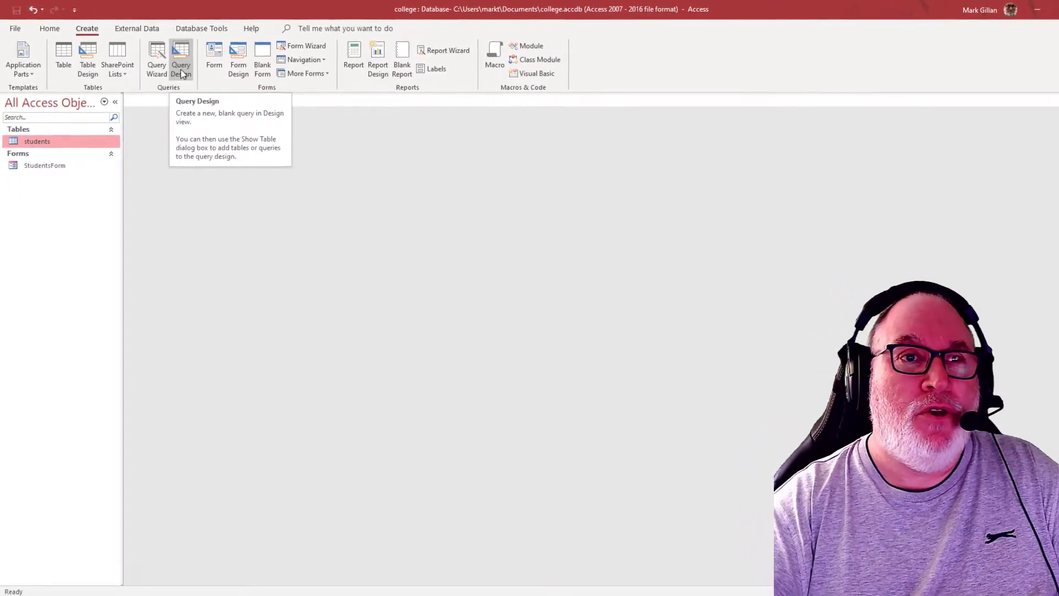
pyautogui.click(191, 73)
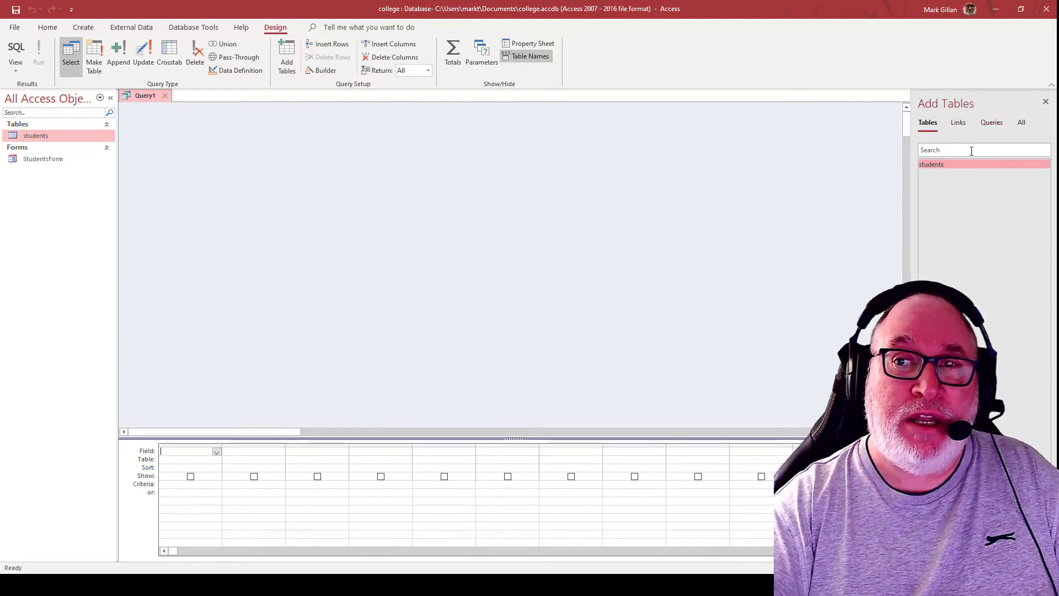
pyautogui.doubleClick(931, 164)
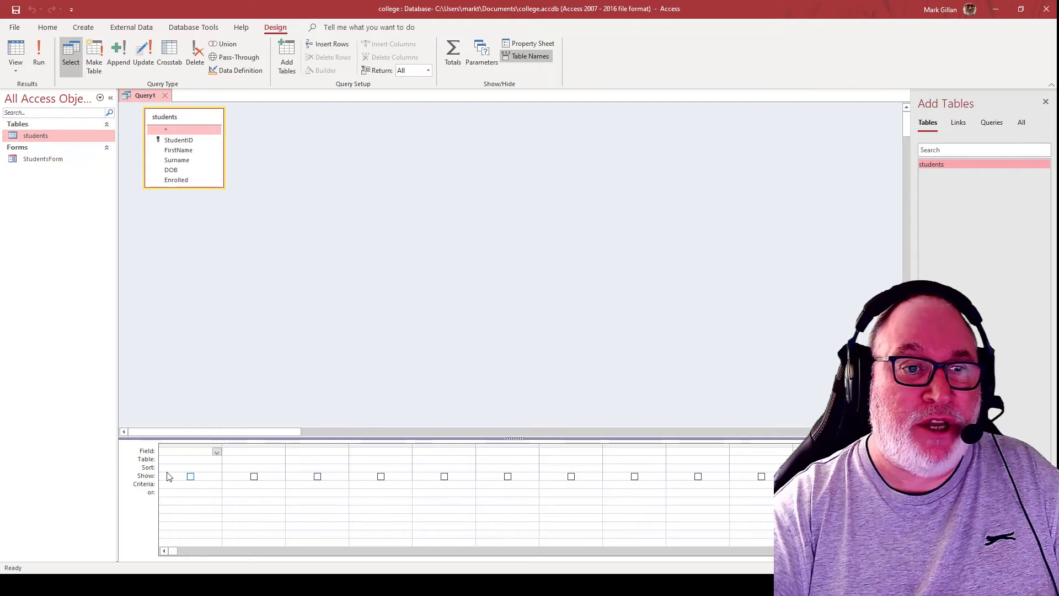
# - Add the StudentID, FirstName, Surname and Enrolled fields from the students table to the query grid
pyautogui.click(217, 452)
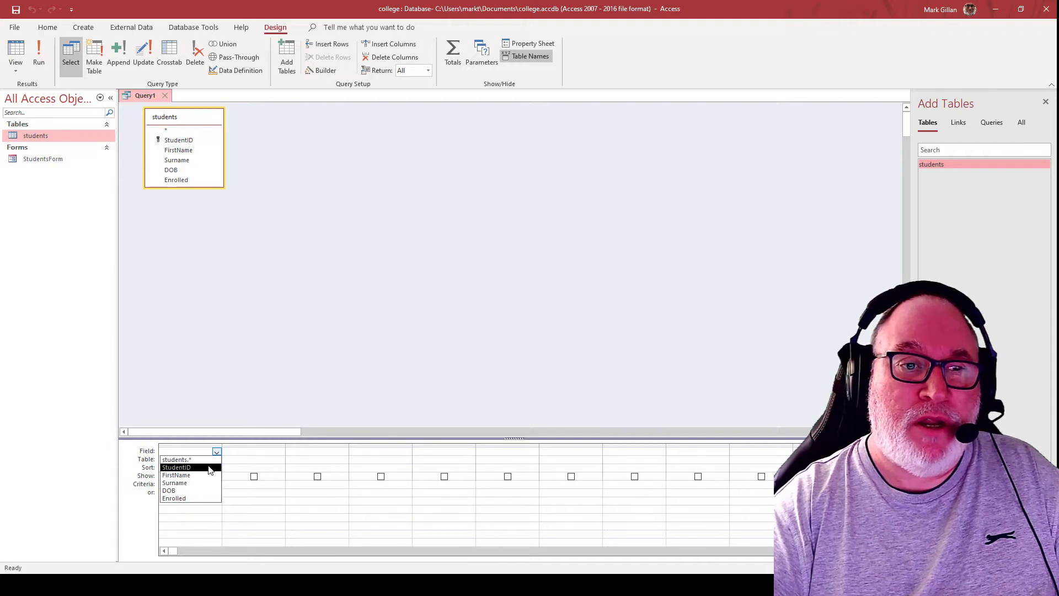
pyautogui.click(210, 468)
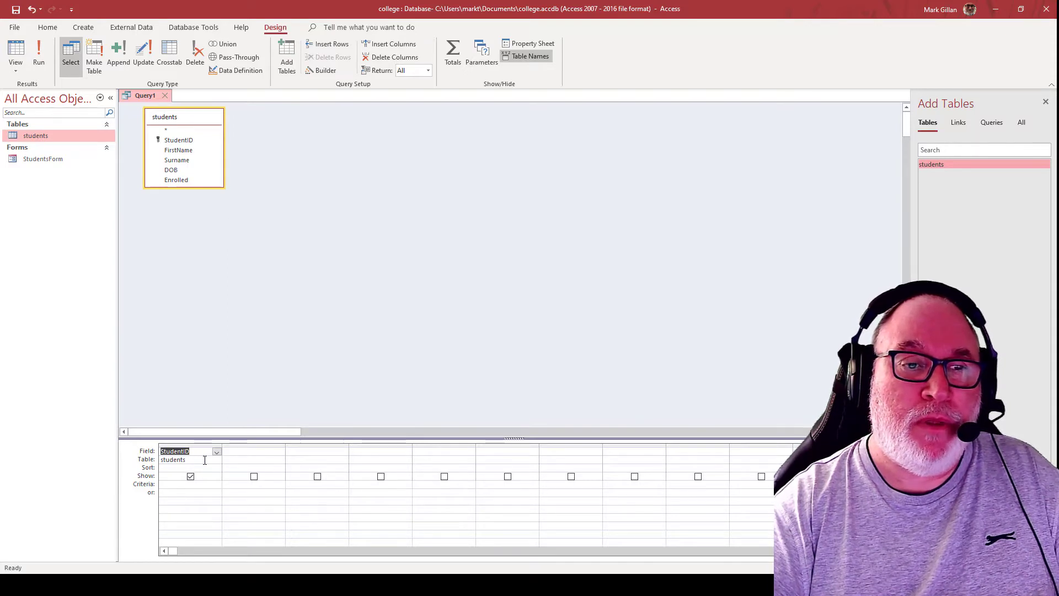
pyautogui.click(204, 459)
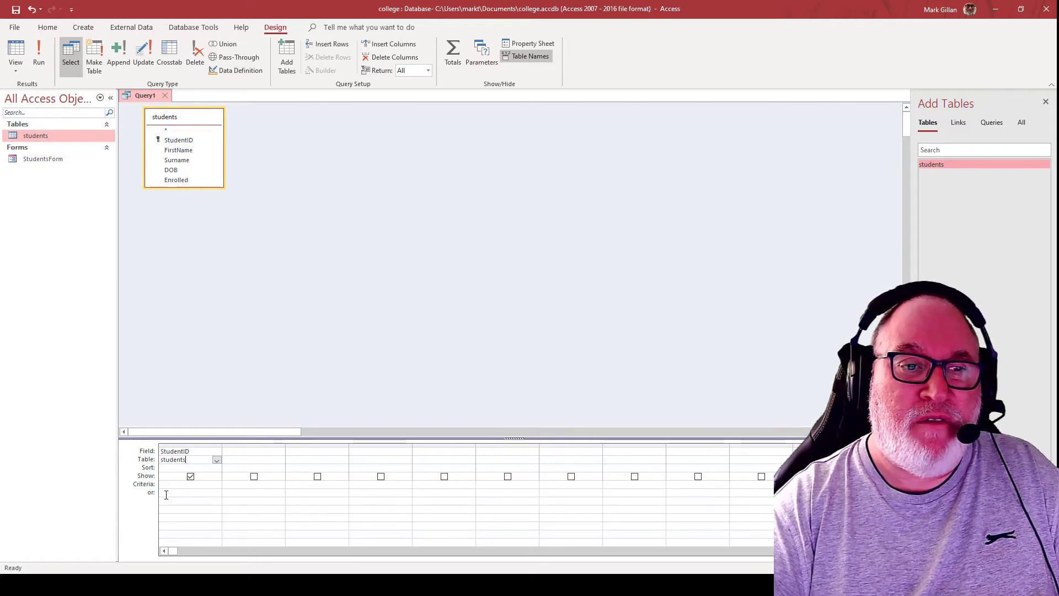
pyautogui.click(237, 452)
pyautogui.click(280, 453)
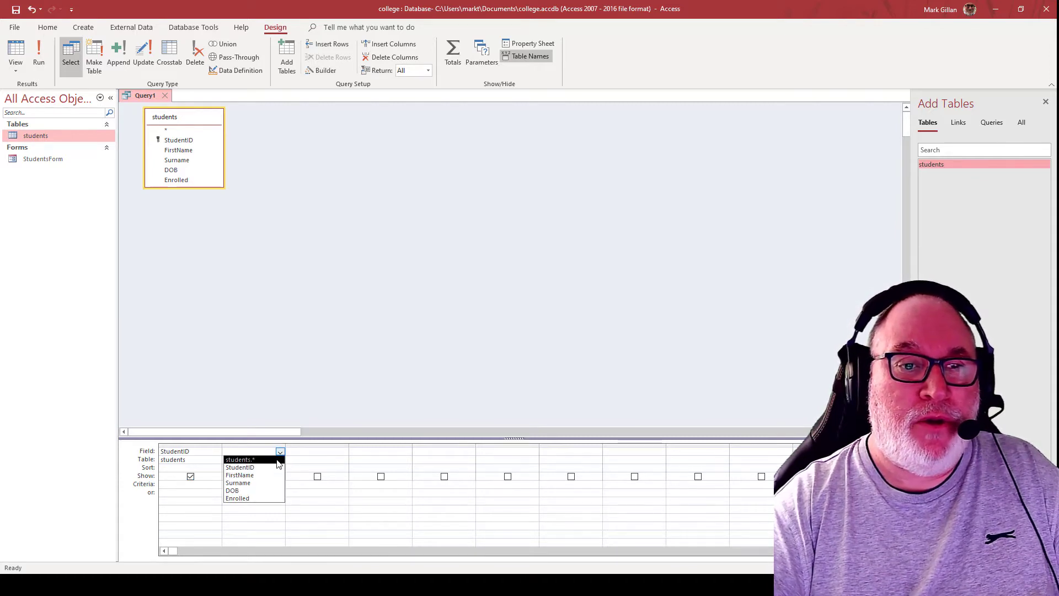
pyautogui.click(280, 451)
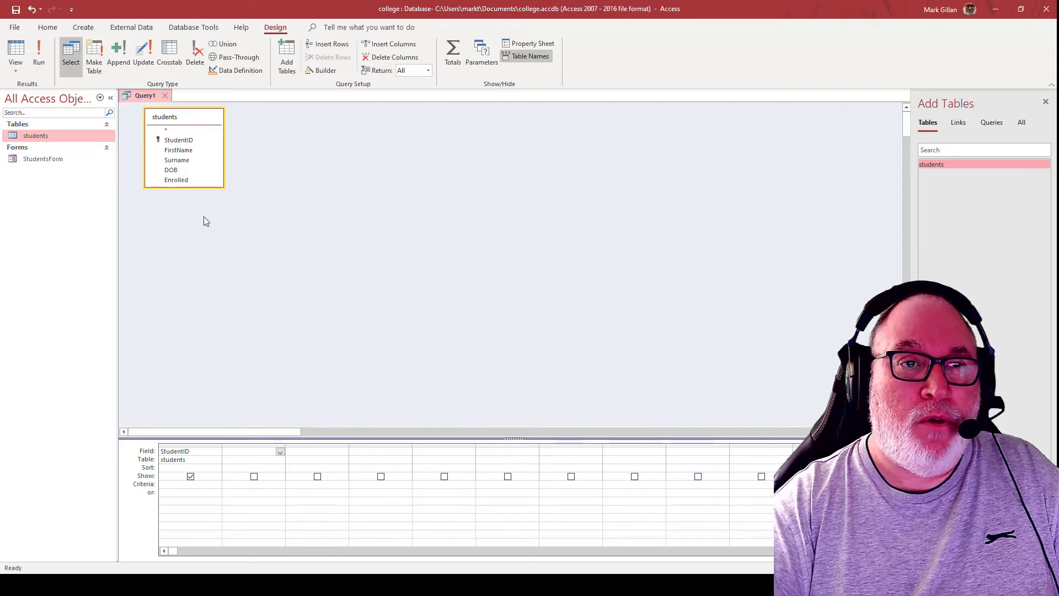
pyautogui.moveTo(184, 154); pyautogui.dragTo(246, 453)
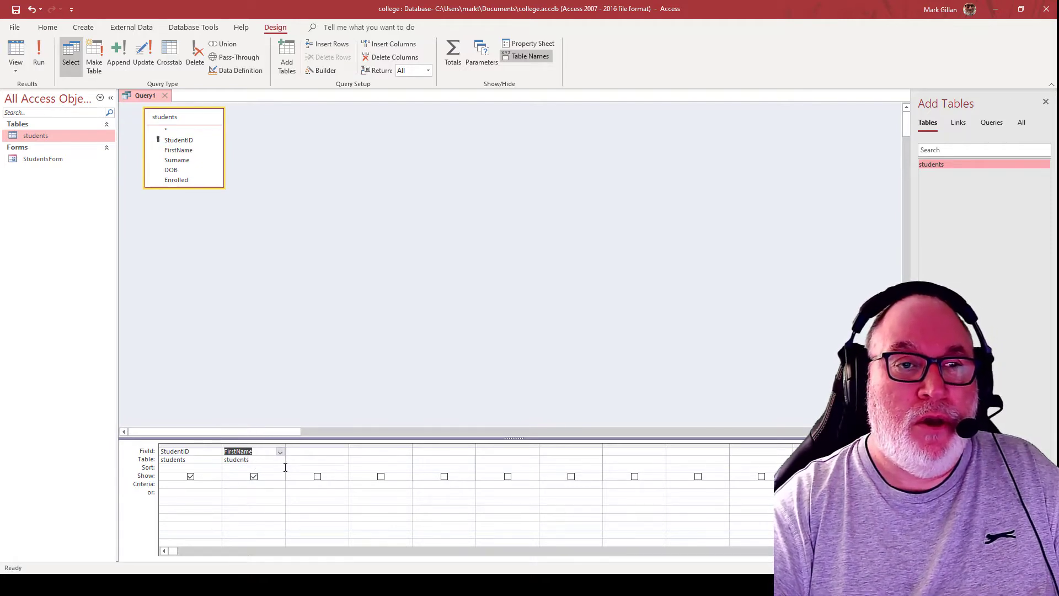
pyautogui.doubleClick(176, 160)
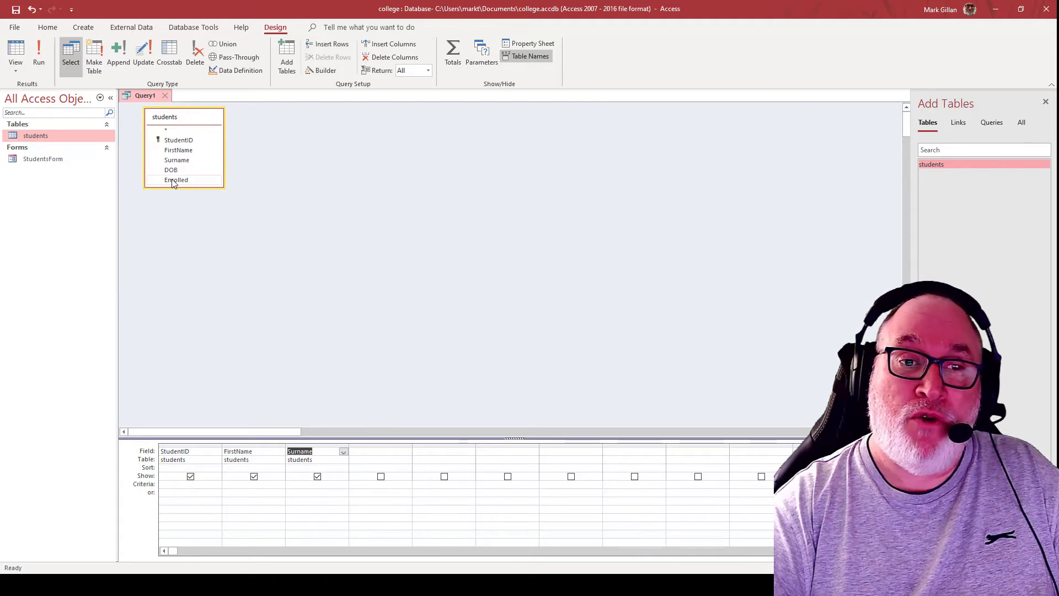
pyautogui.doubleClick(172, 181)
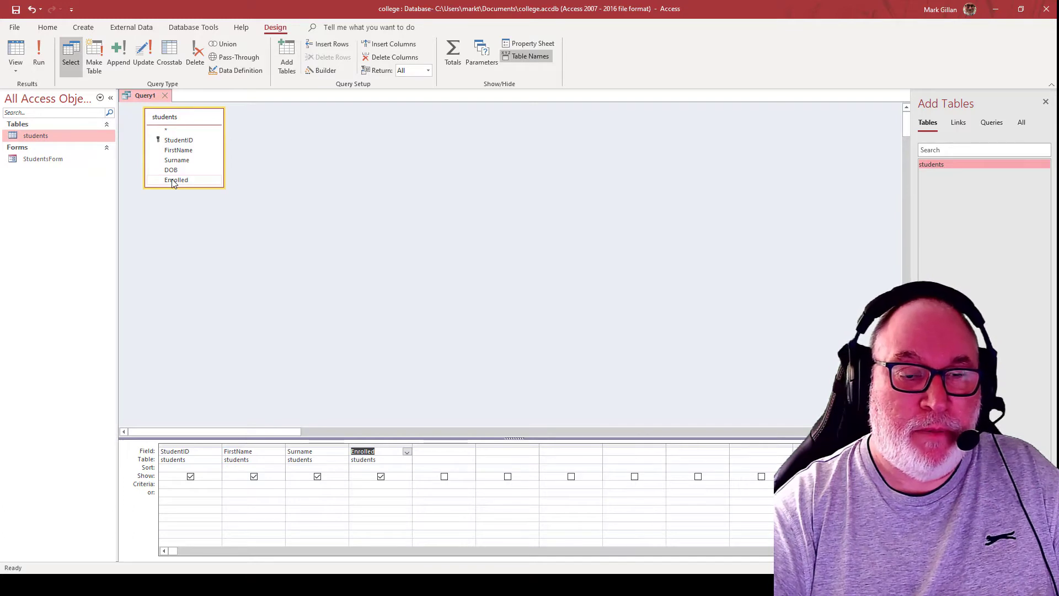
# - Set the Enrolled field's criteria to Yes and show the query results as a datasheet
pyautogui.click(355, 484)
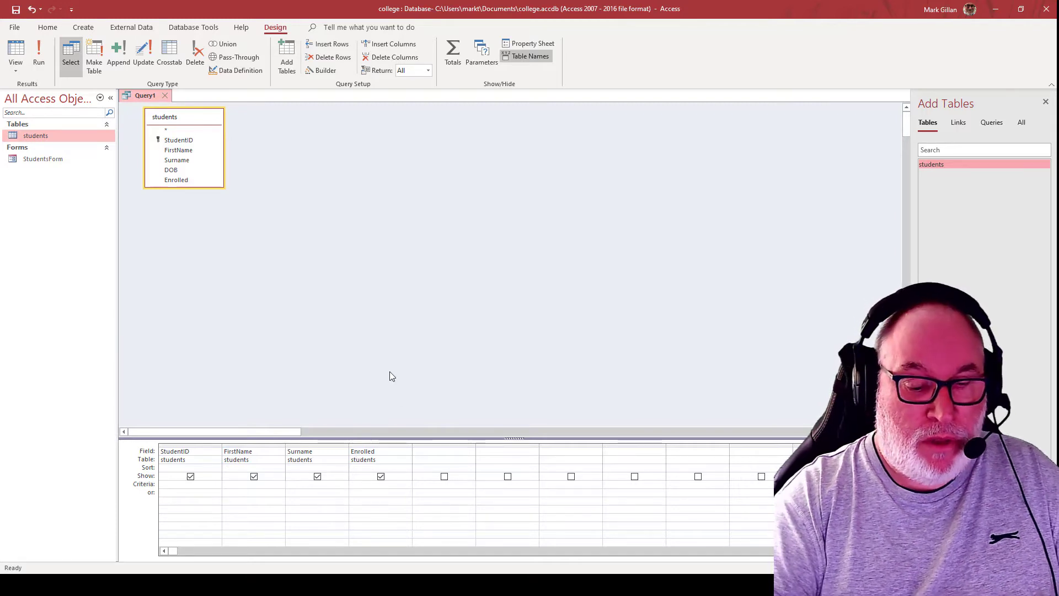
pyautogui.write('Yes')
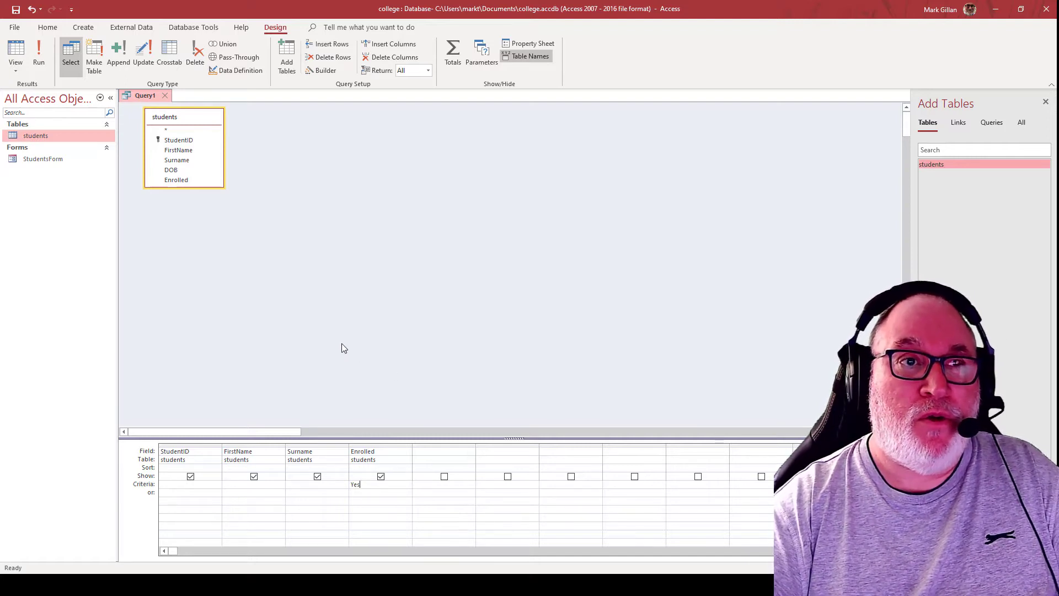
pyautogui.click(15, 52)
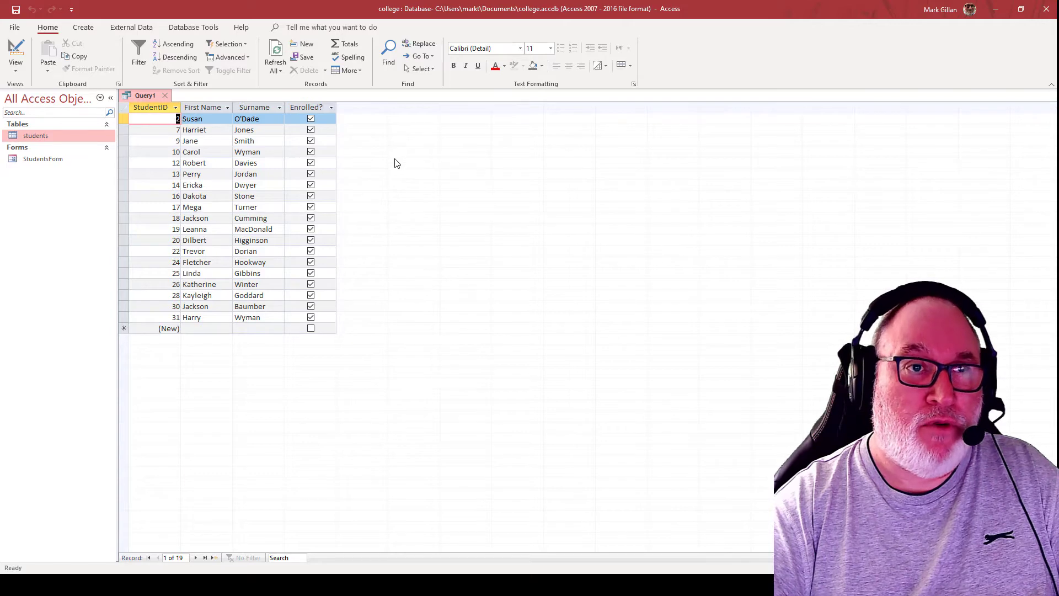
# - Return to the query design, sort the Surname field in Ascending order and show the results as a datasheet
pyautogui.click(16, 52)
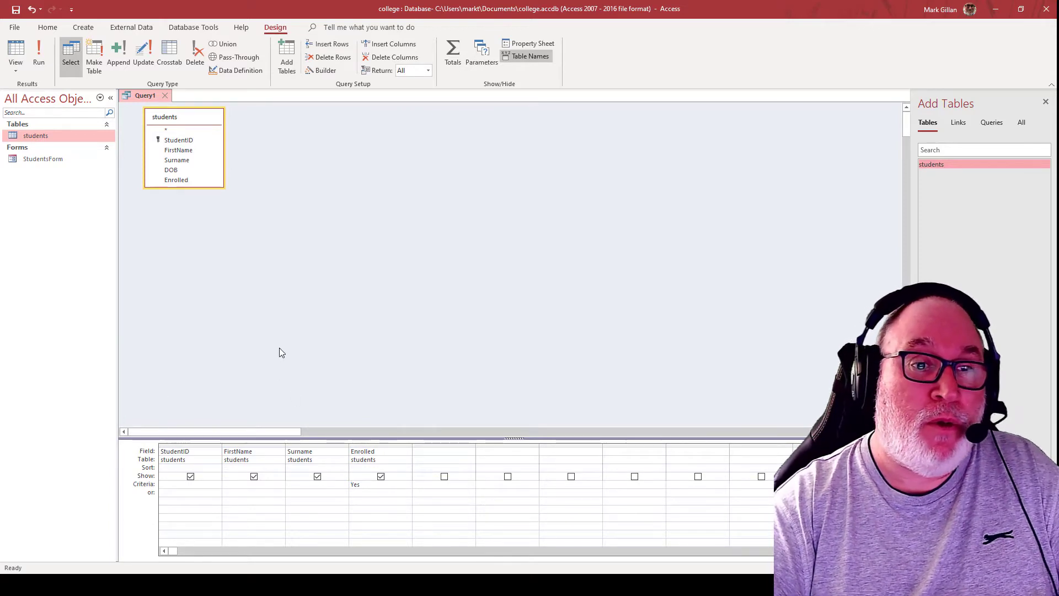
pyautogui.click(295, 467)
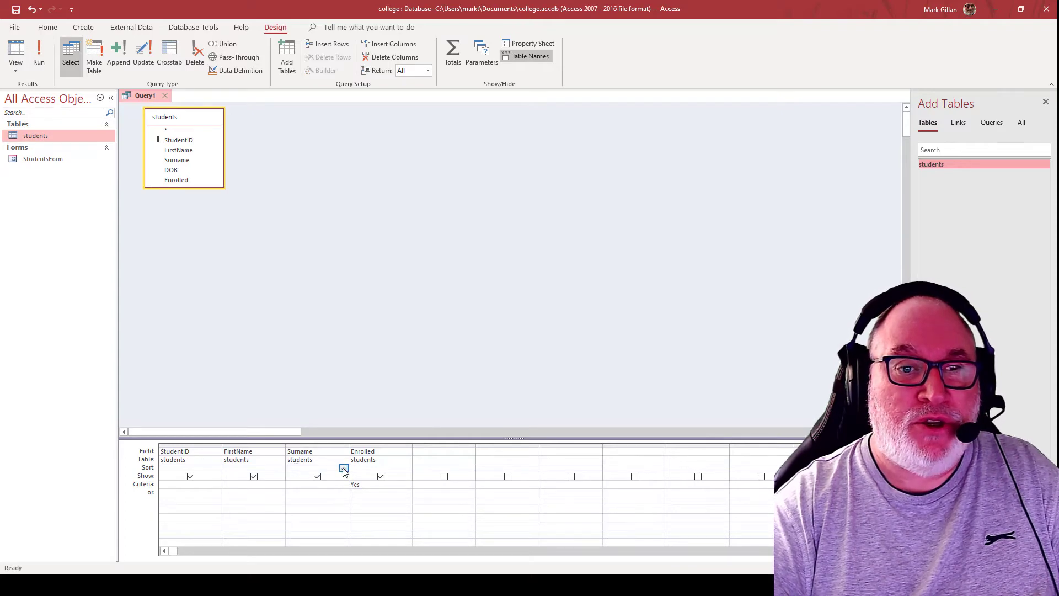
pyautogui.click(343, 468)
pyautogui.click(306, 475)
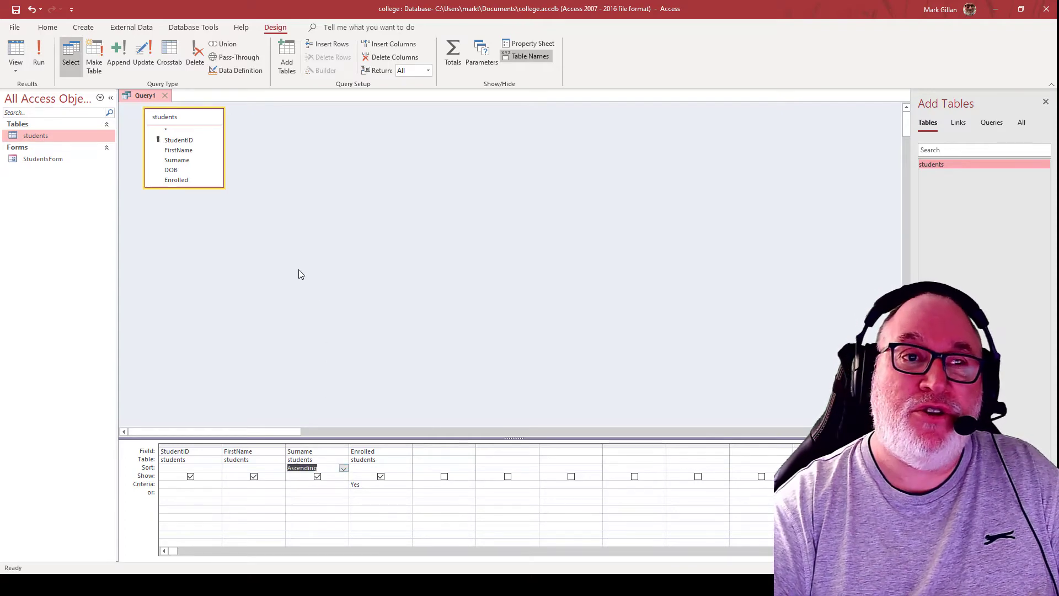
pyautogui.click(16, 49)
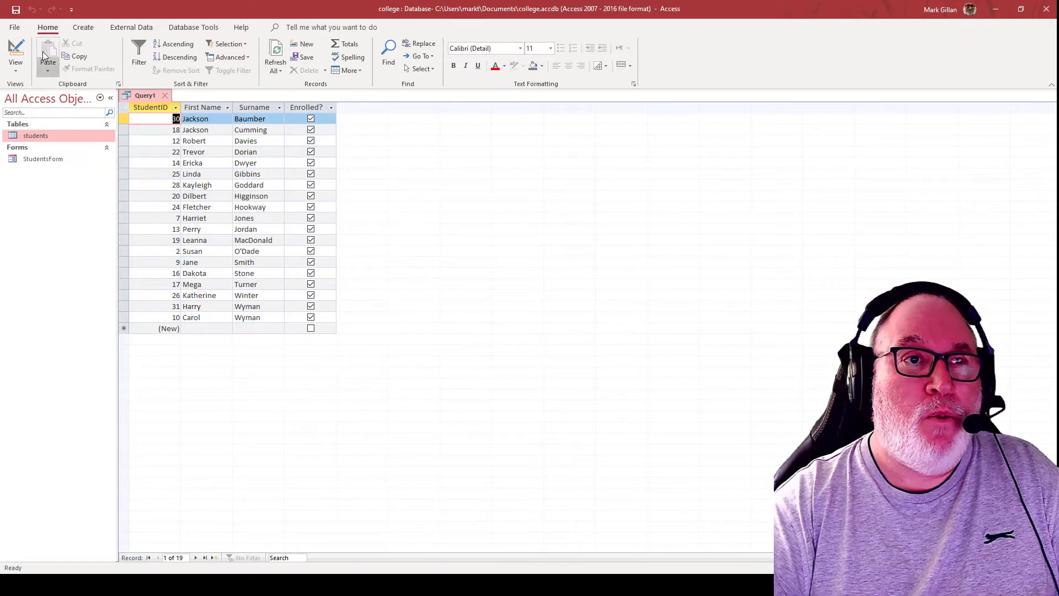
# - Save the query under the name Enrolled and close it
pyautogui.click(16, 10)
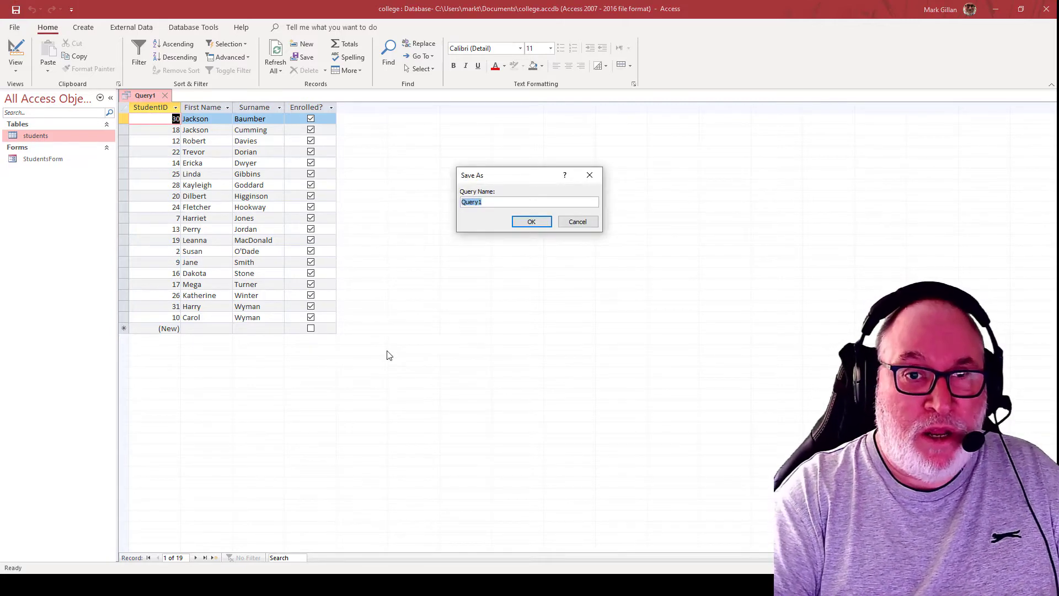
pyautogui.write('Enrolled')
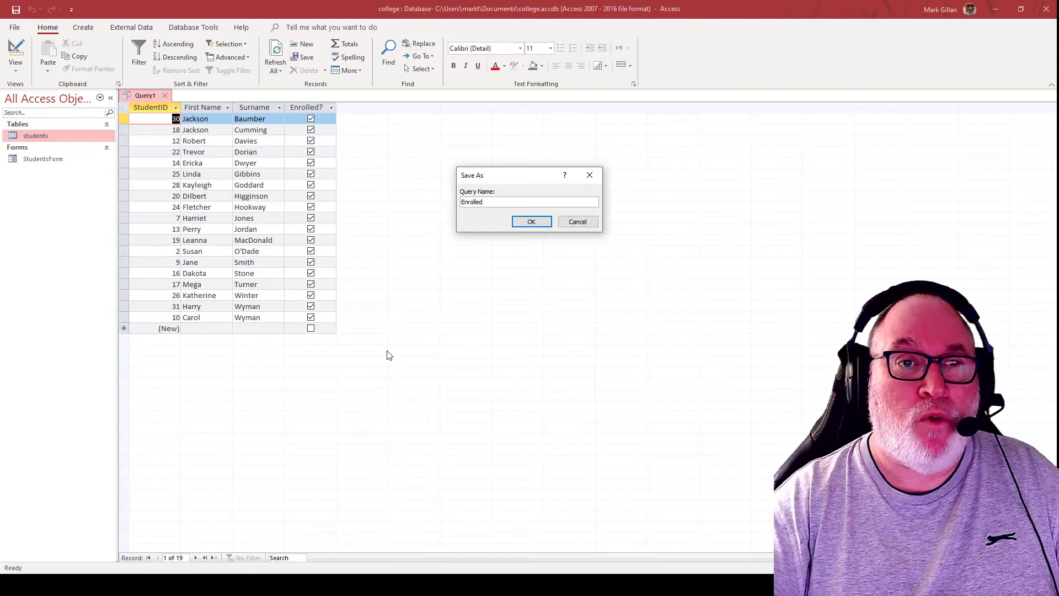
pyautogui.click(532, 222)
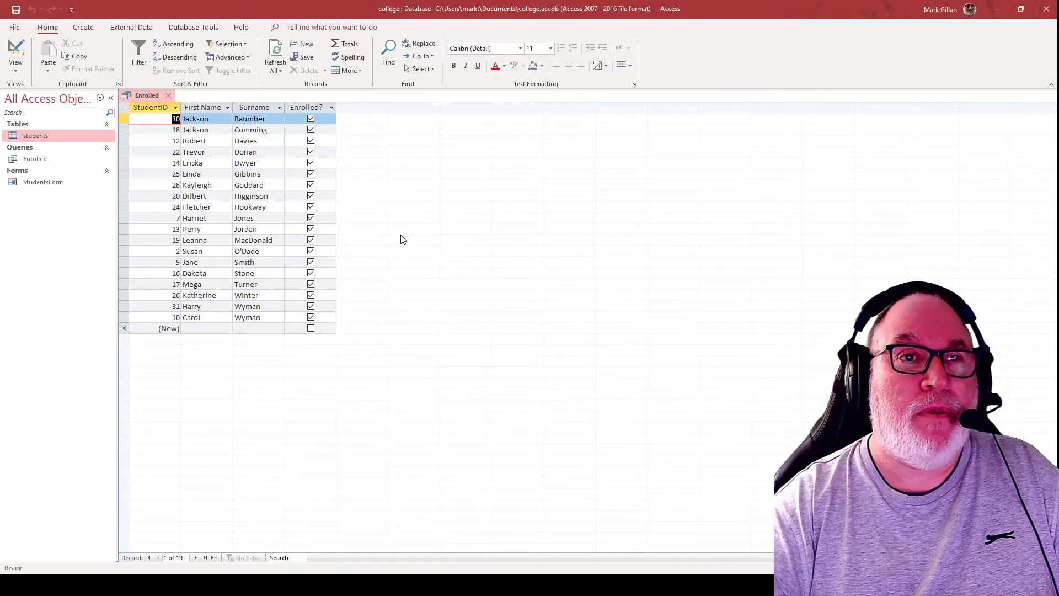
pyautogui.click(167, 95)
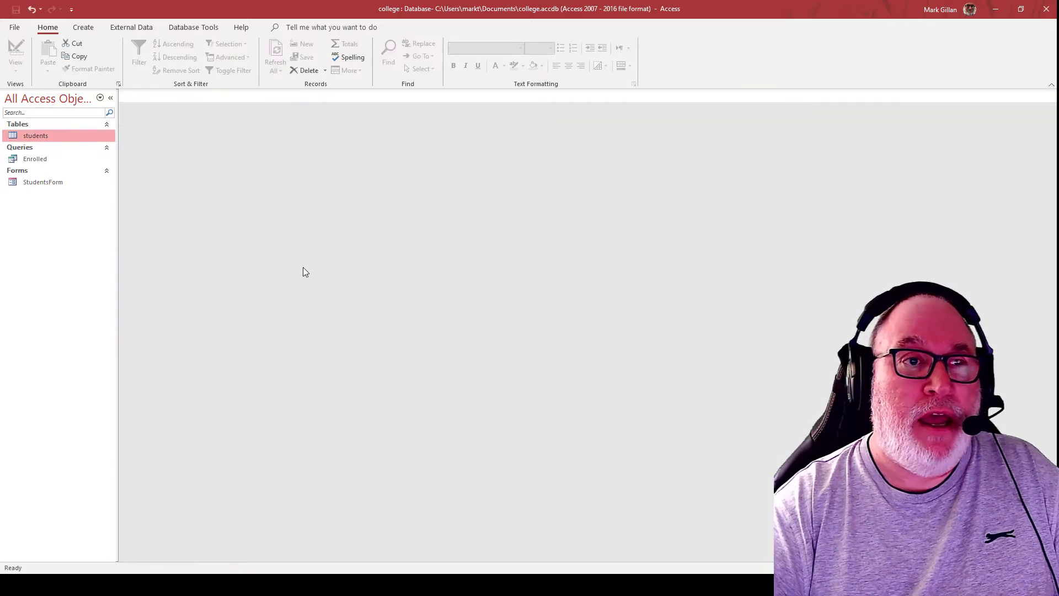
# - Open the students table and enter the new student's first name and surname in a new record
pyautogui.doubleClick(14, 138)
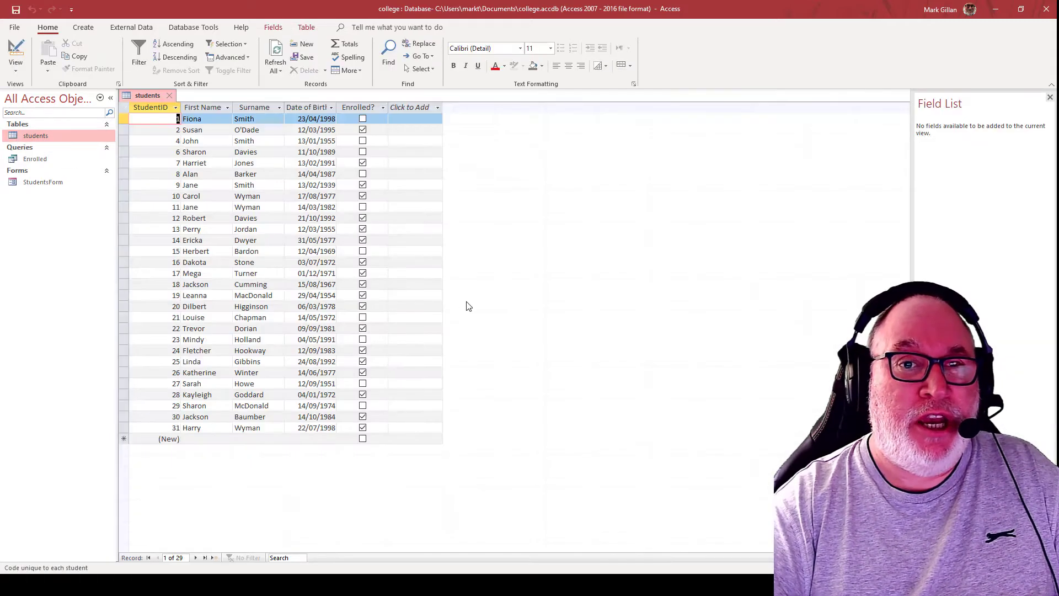
pyautogui.click(203, 440)
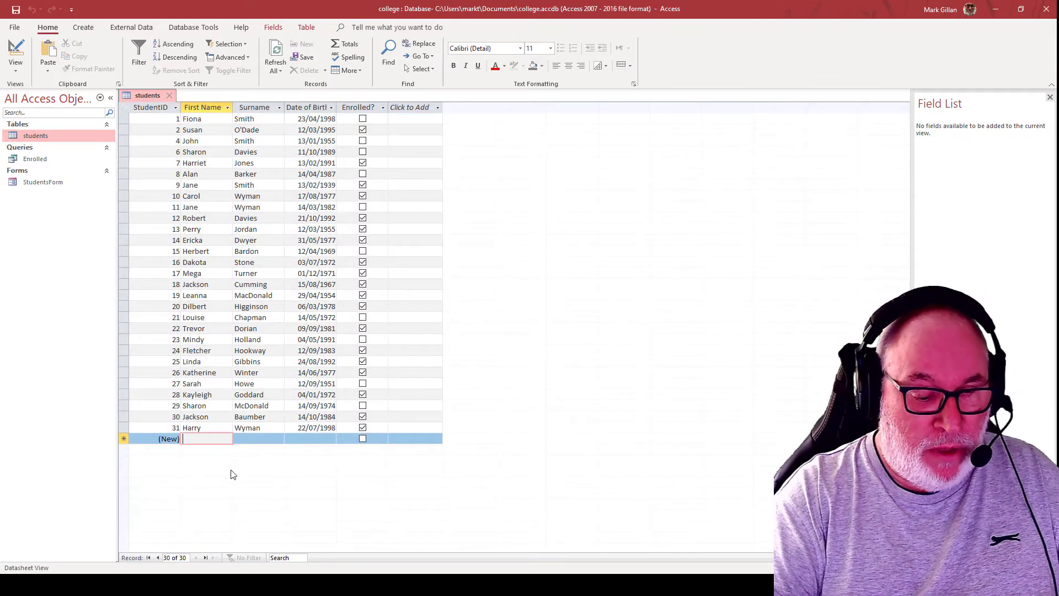
pyautogui.write('Jane')
pyautogui.press('Tab')
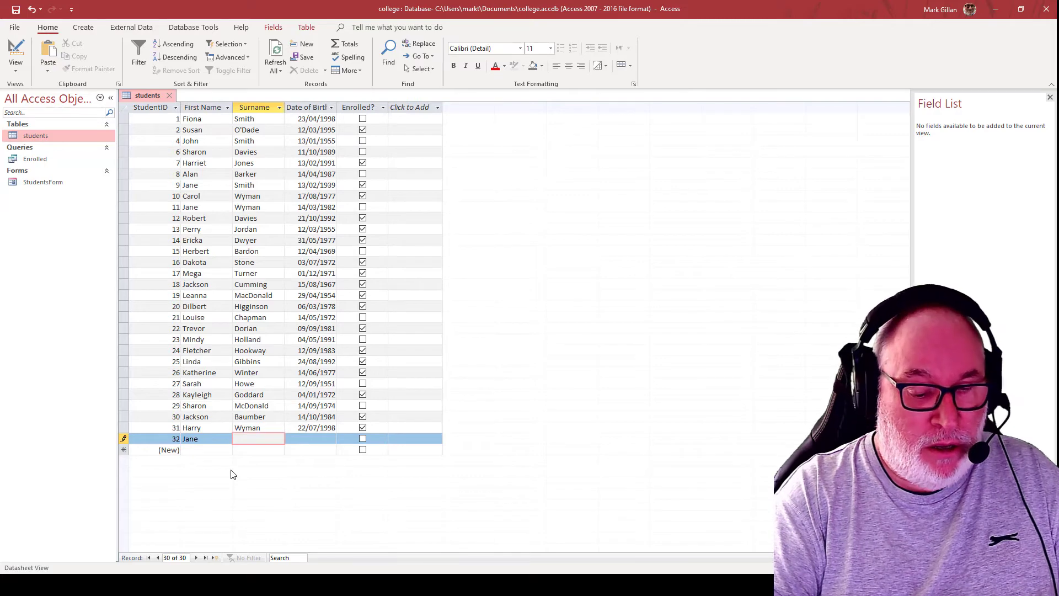
pyautogui.write('Wyman')
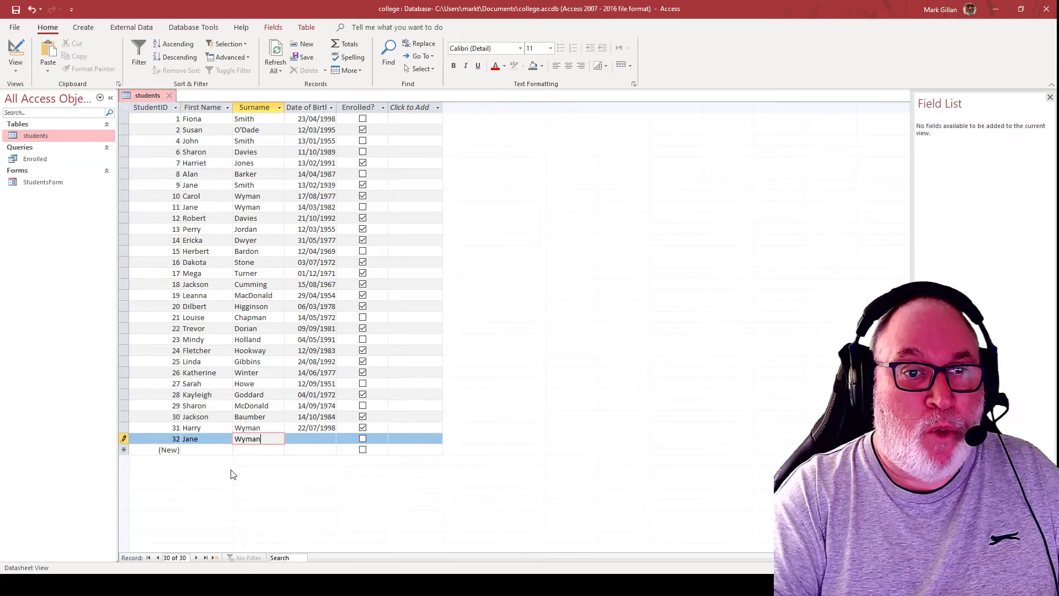
pyautogui.press('Tab')
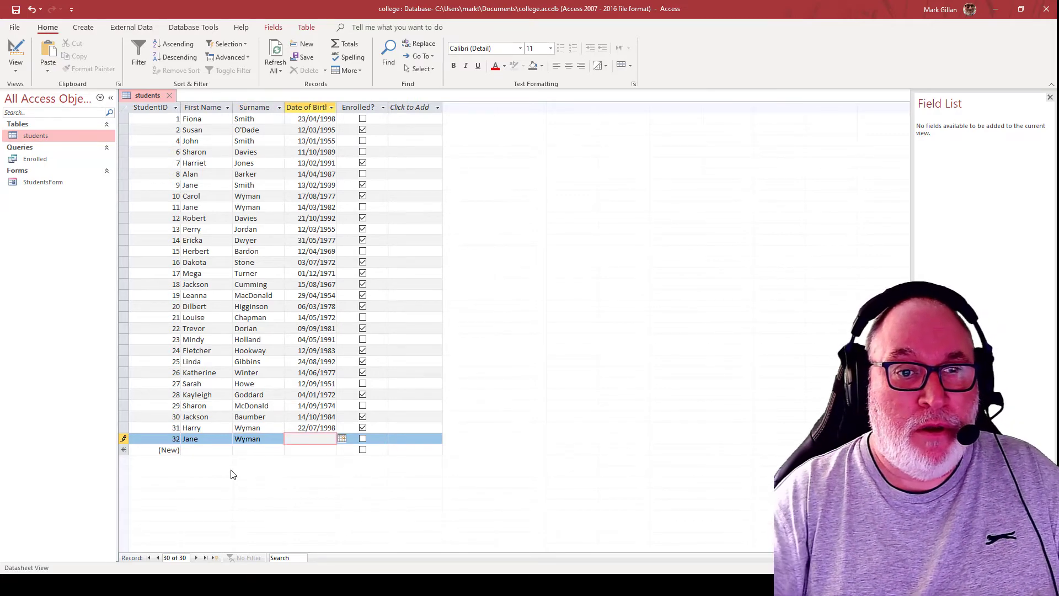
# - Complete the new record with the student's date of birth and Enrolled? ticked, and save and close the students table
pyautogui.write('25')
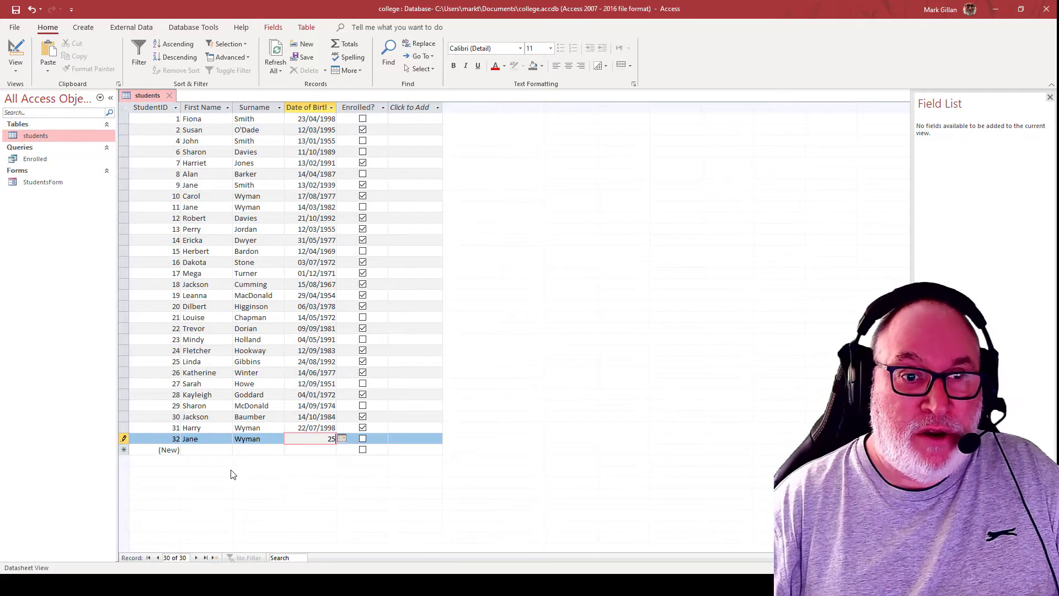
pyautogui.write('/4/')
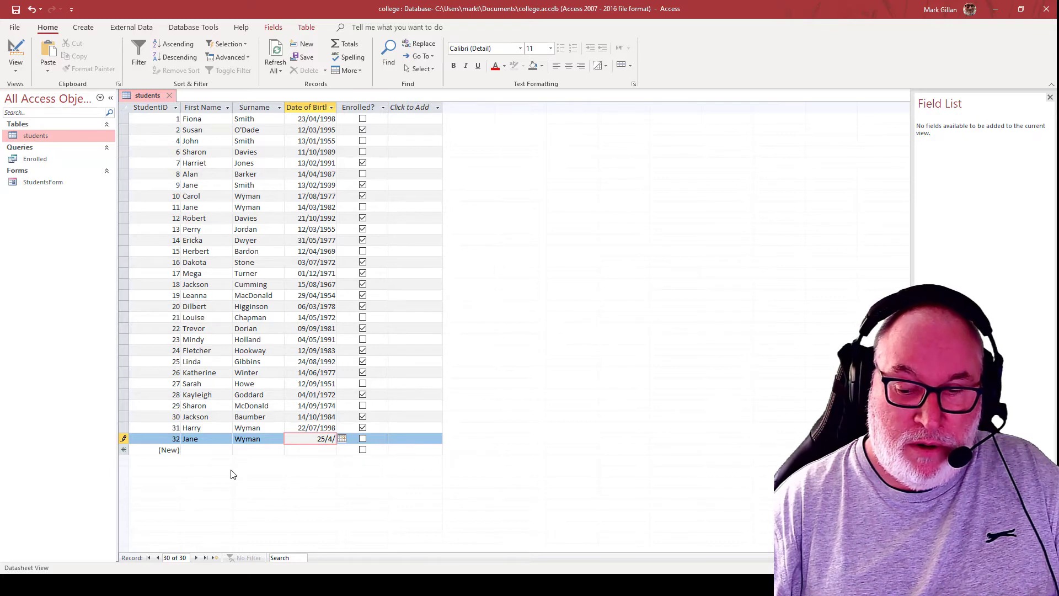
pyautogui.write('2001')
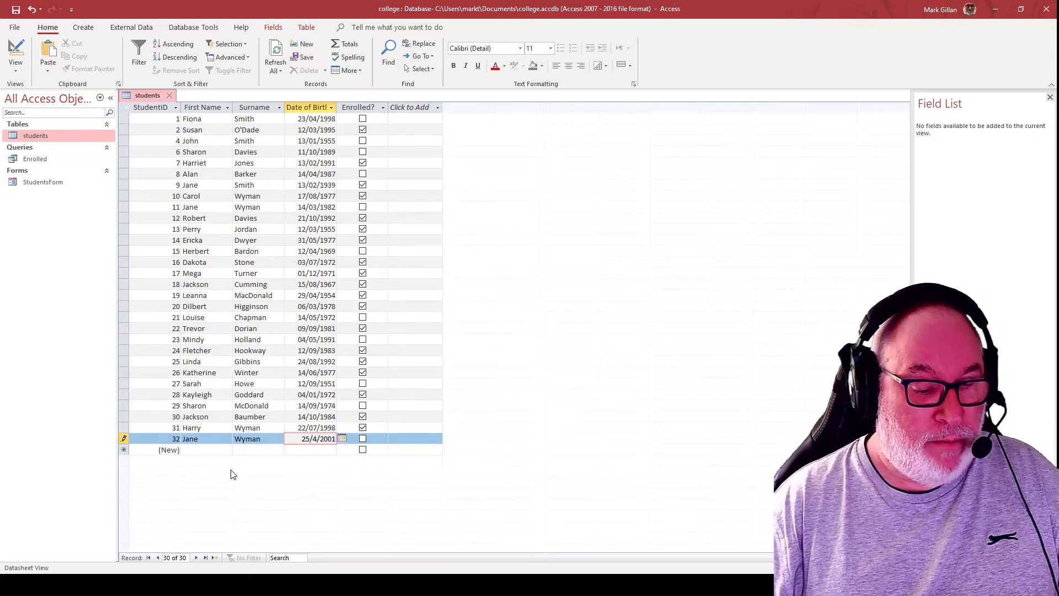
pyautogui.press('Tab')
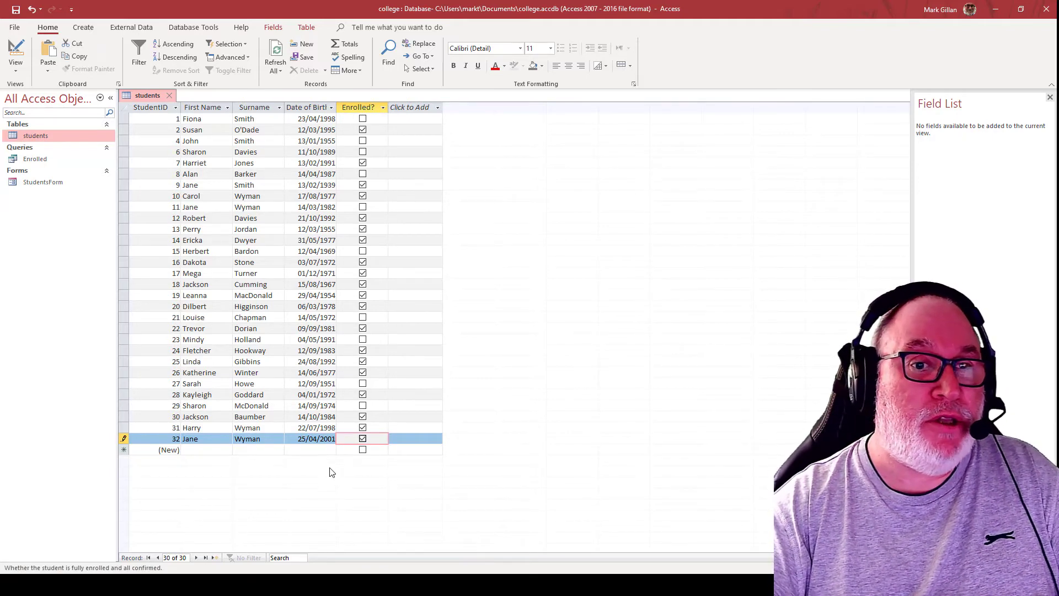
pyautogui.click(16, 9)
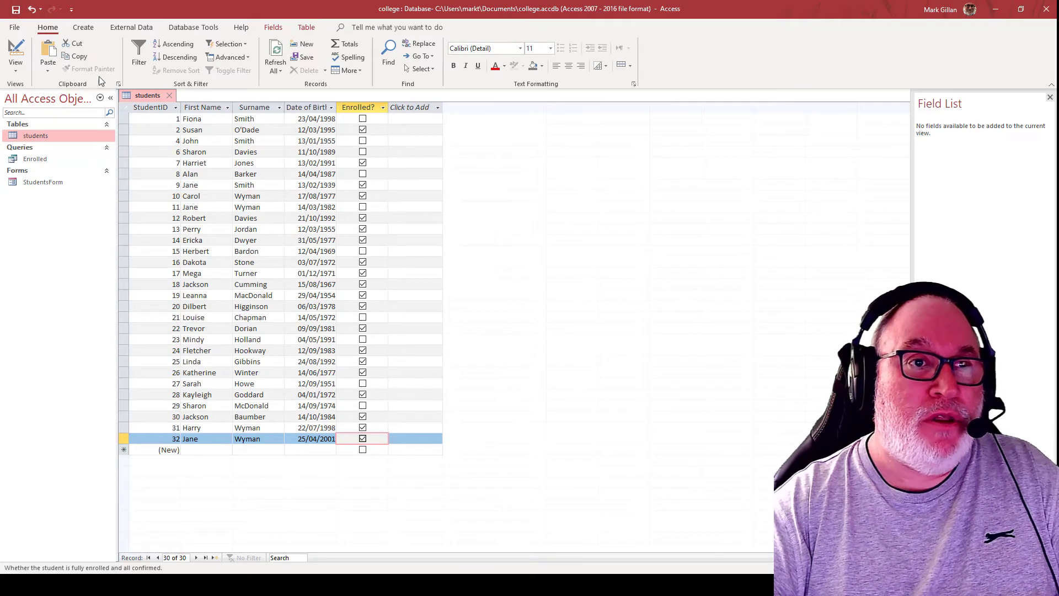
pyautogui.click(169, 94)
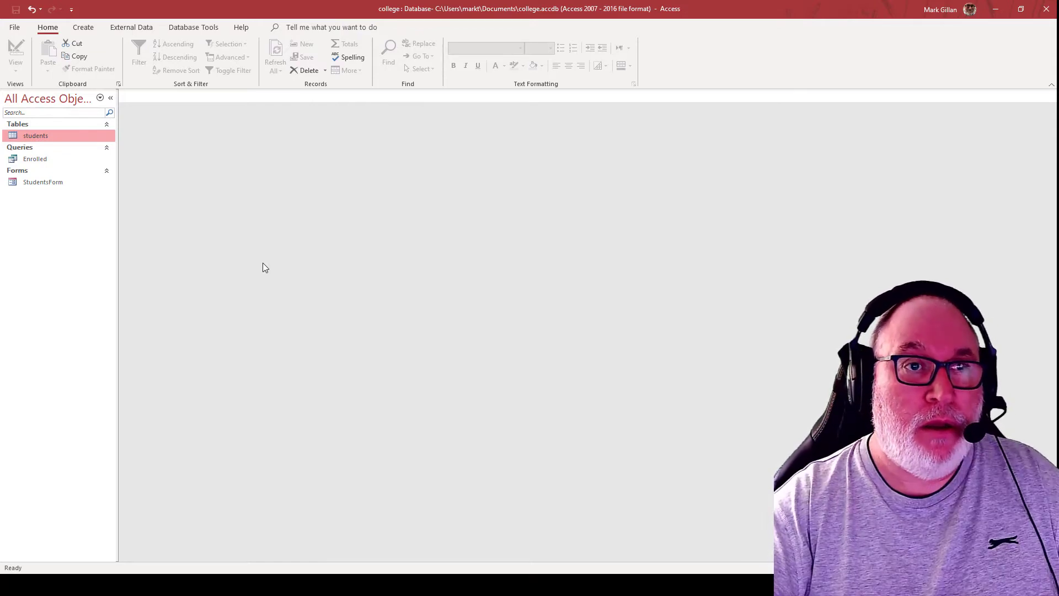
# - Open the Enrolled query to check that the new student is listed, and close it
pyautogui.click(25, 158)
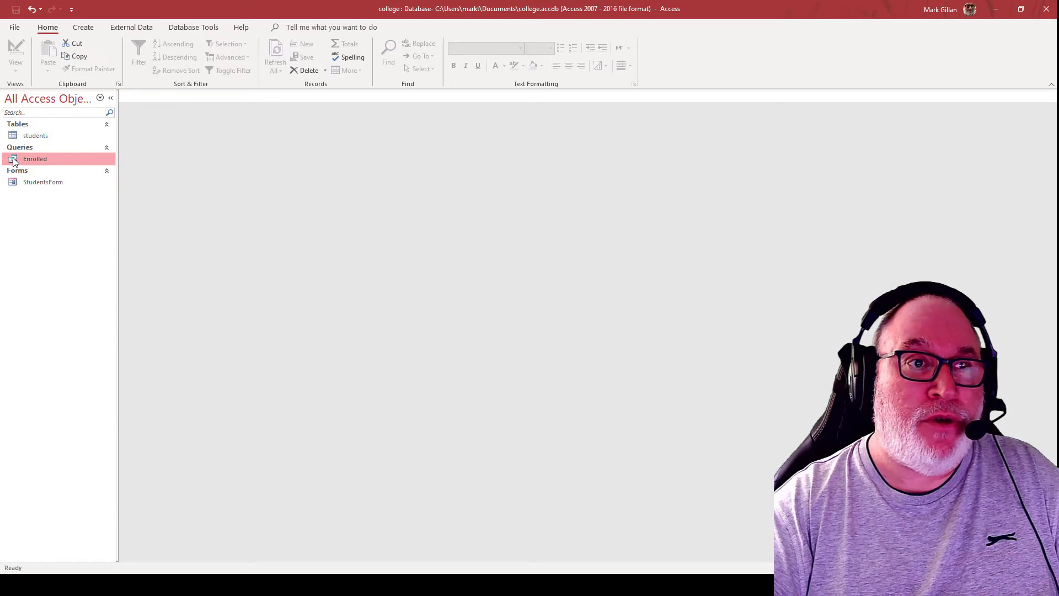
pyautogui.doubleClick(18, 160)
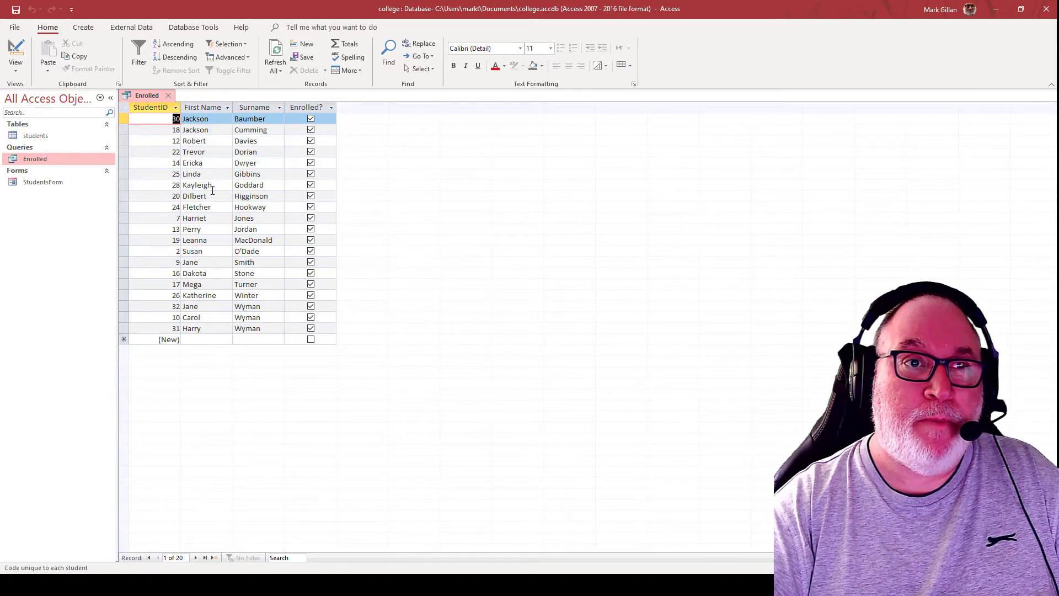
pyautogui.click(169, 95)
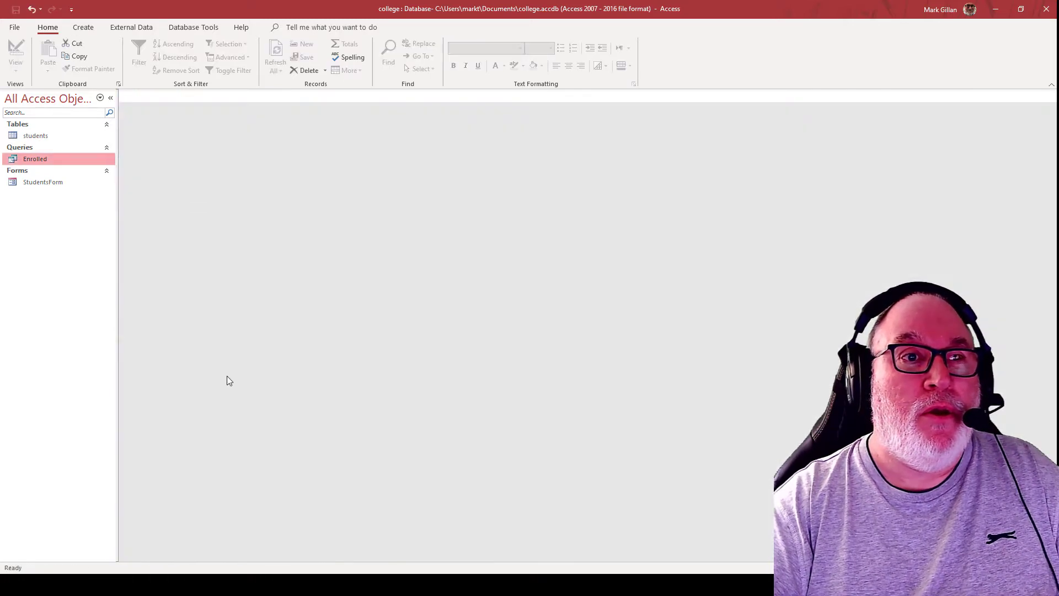
# - Hide the Enrolled field in the Enrolled query's output, check the datasheet and close the query
pyautogui.doubleClick(16, 160)
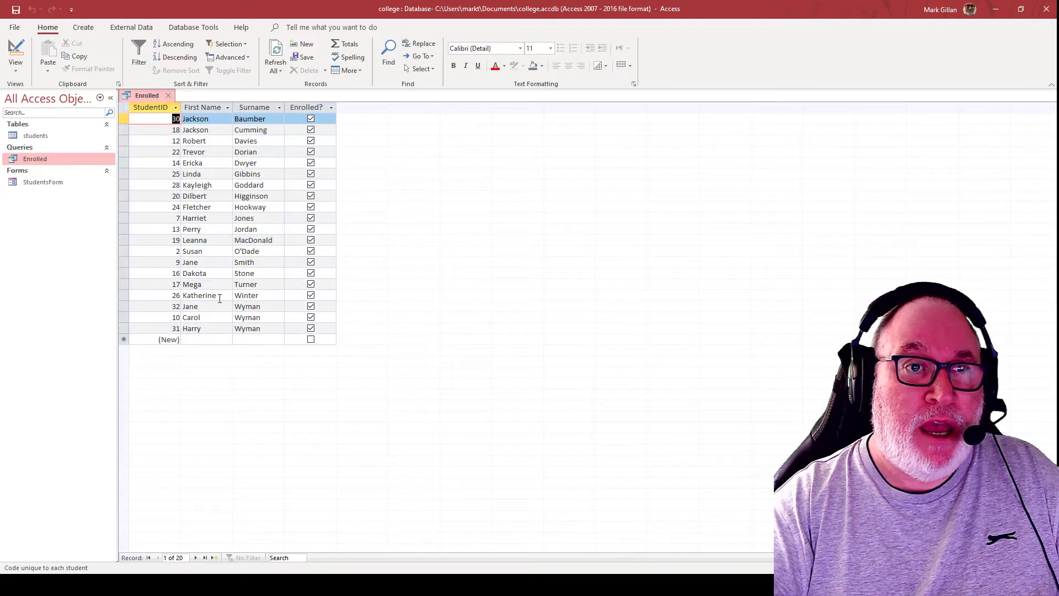
pyautogui.click(15, 51)
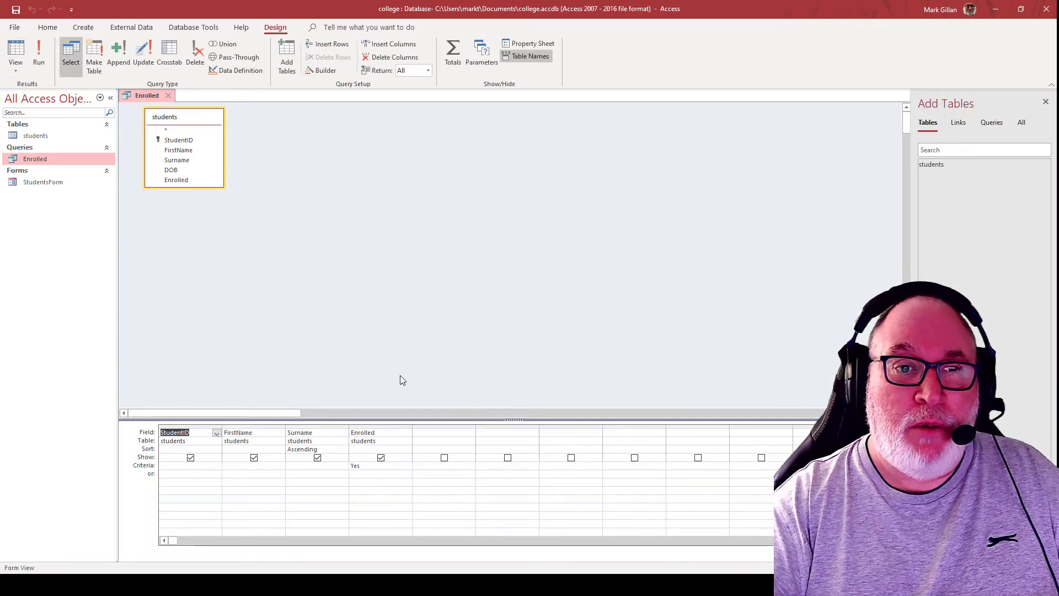
pyautogui.click(381, 458)
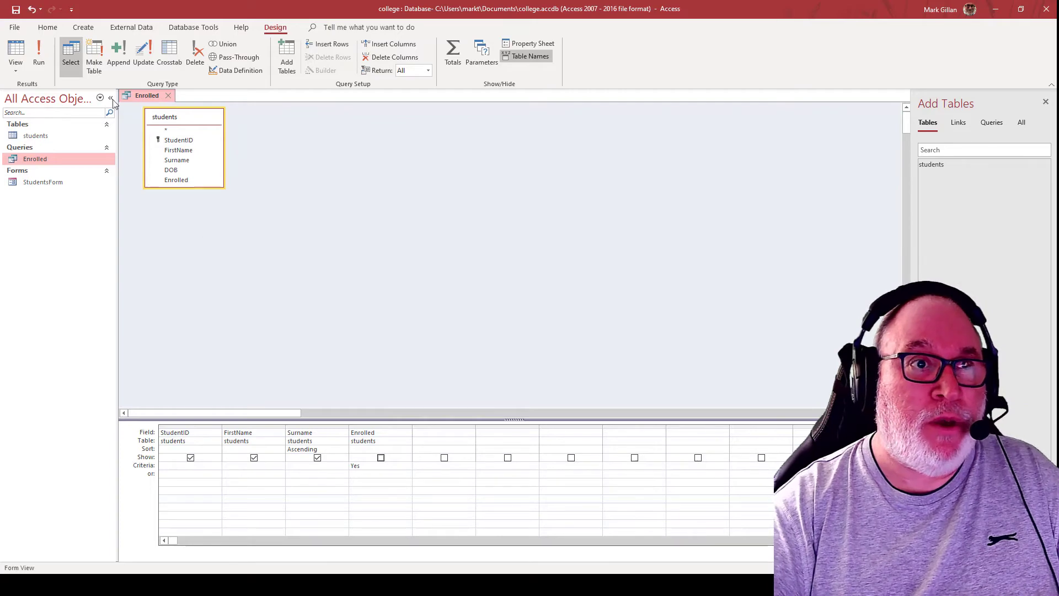
pyautogui.click(16, 51)
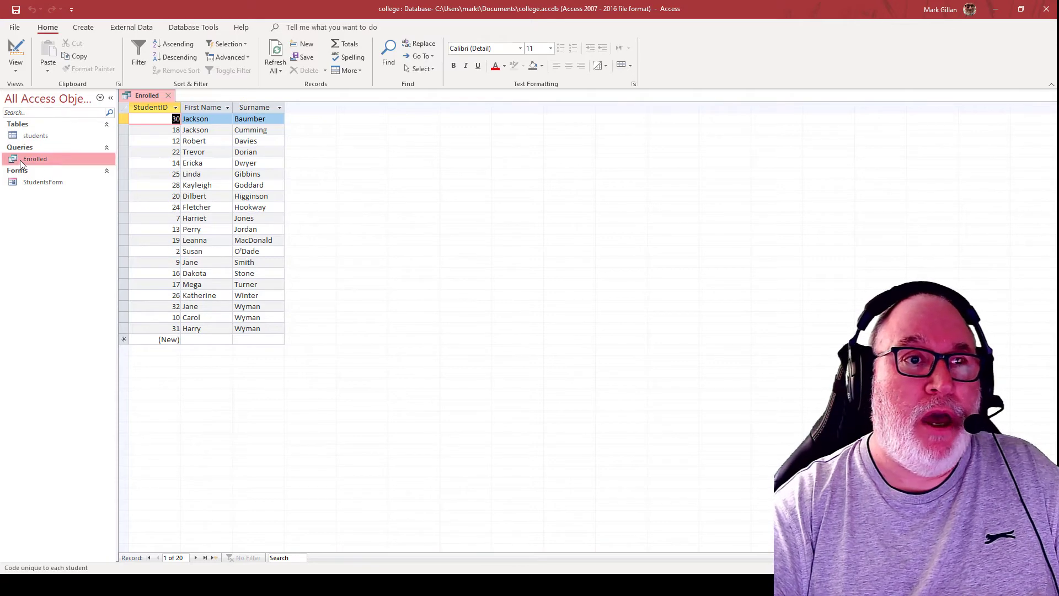
pyautogui.click(16, 50)
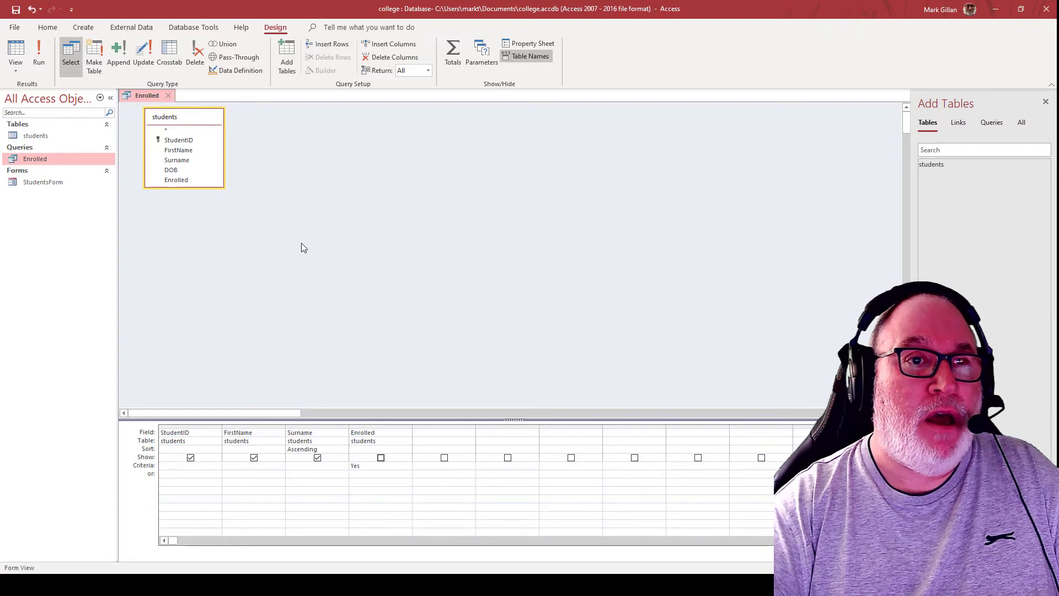
pyautogui.click(169, 95)
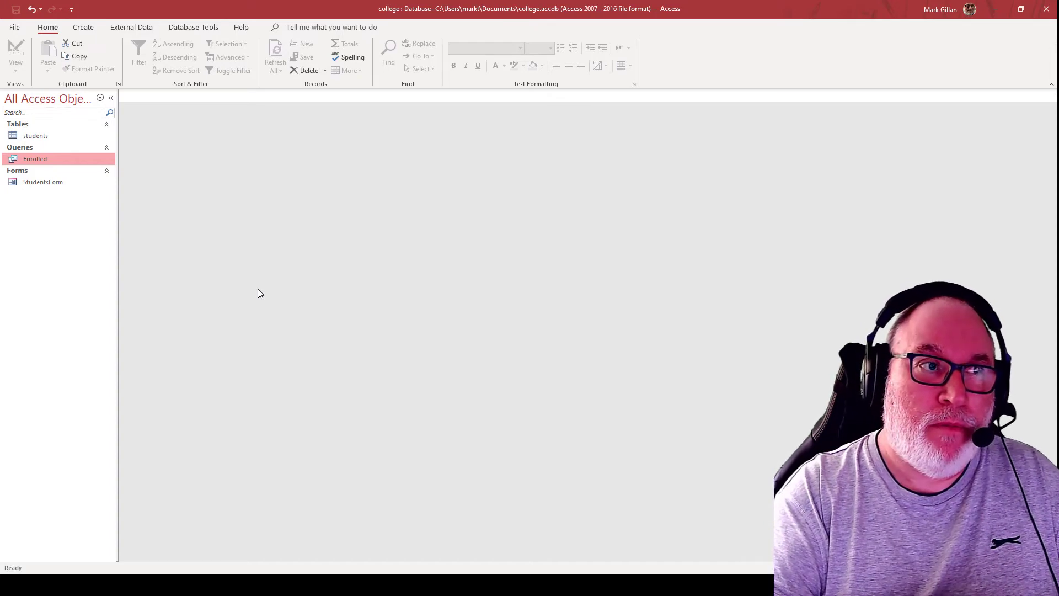
# - Reopen the Enrolled query's design, add the DOB field and move it in front of the Enrolled column
pyautogui.doubleClick(13, 161)
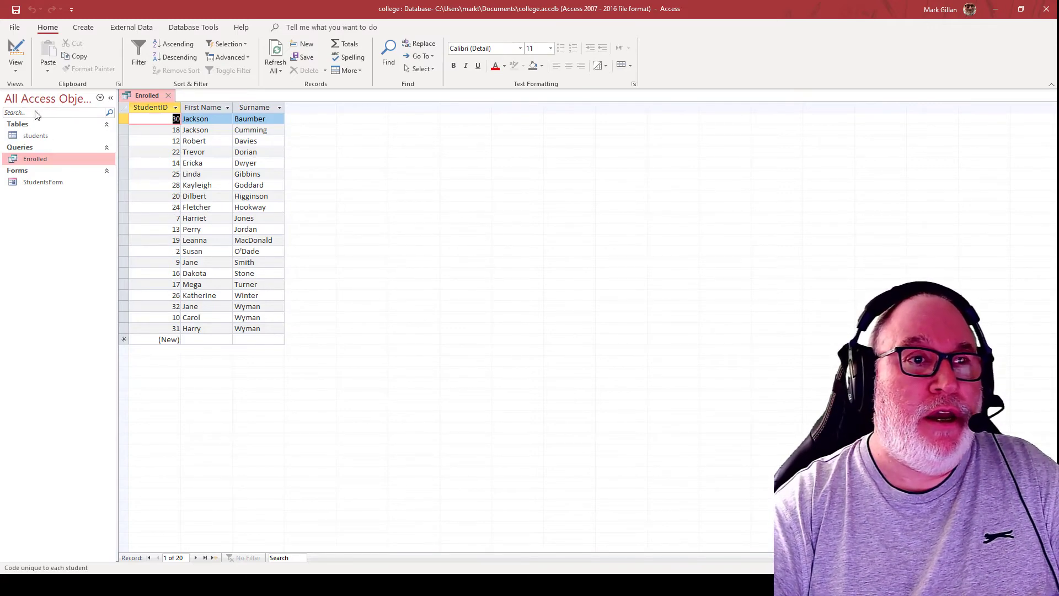
pyautogui.click(16, 51)
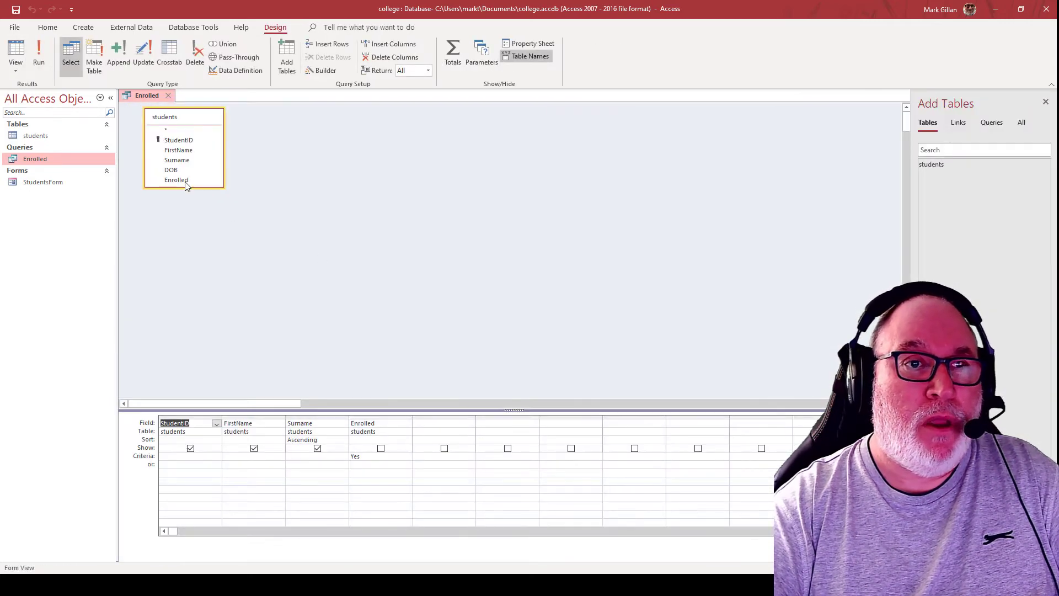
pyautogui.doubleClick(171, 170)
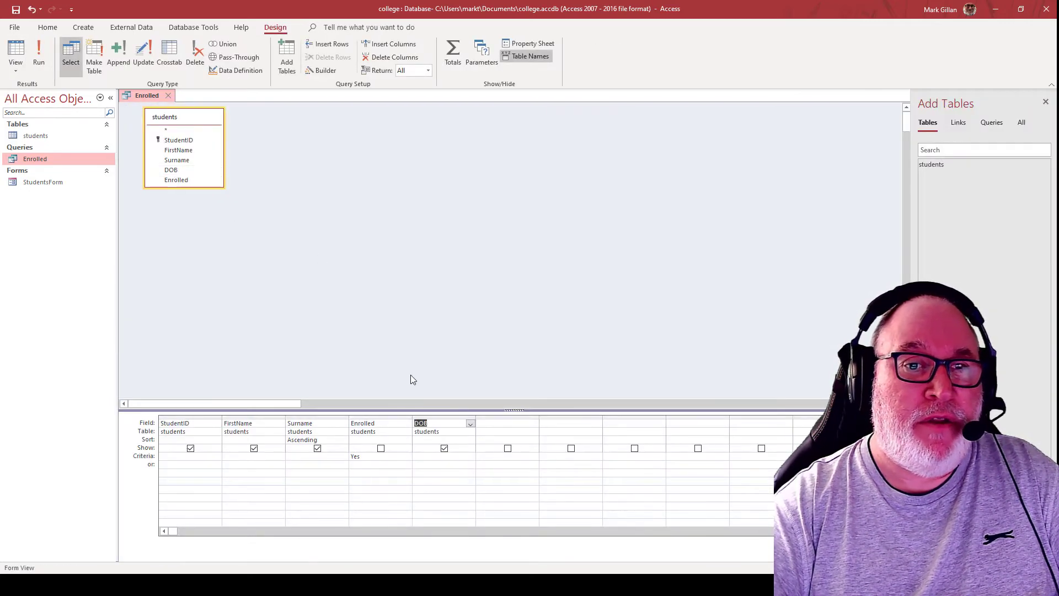
pyautogui.click(437, 418)
pyautogui.moveTo(445, 417); pyautogui.dragTo(358, 420)
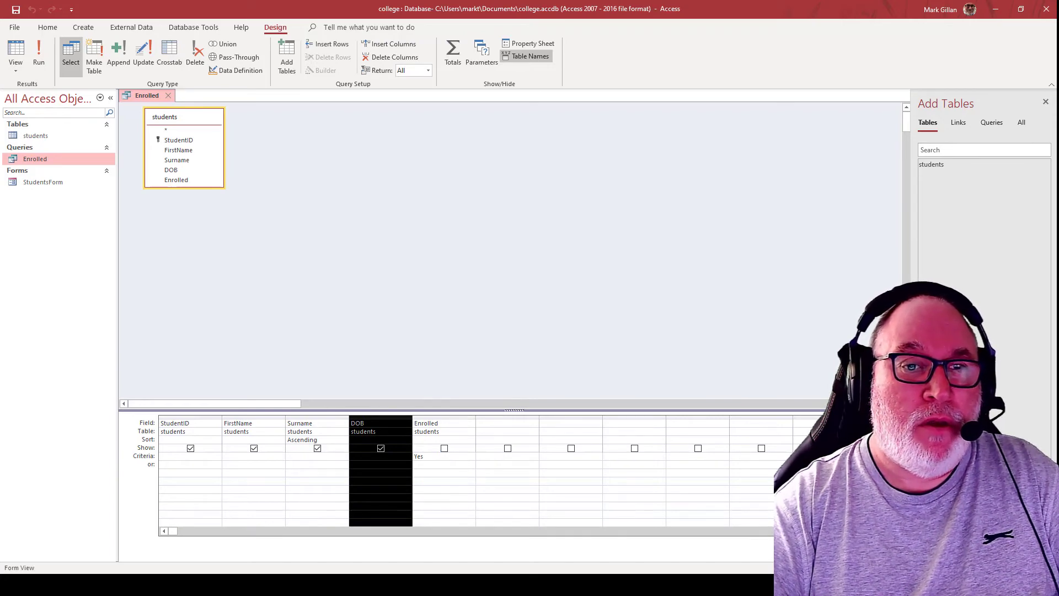
# - Enter the wanted family's surname as the Surname criterion and replace the Surname sort with an Ascending sort on FirstName
pyautogui.click(303, 458)
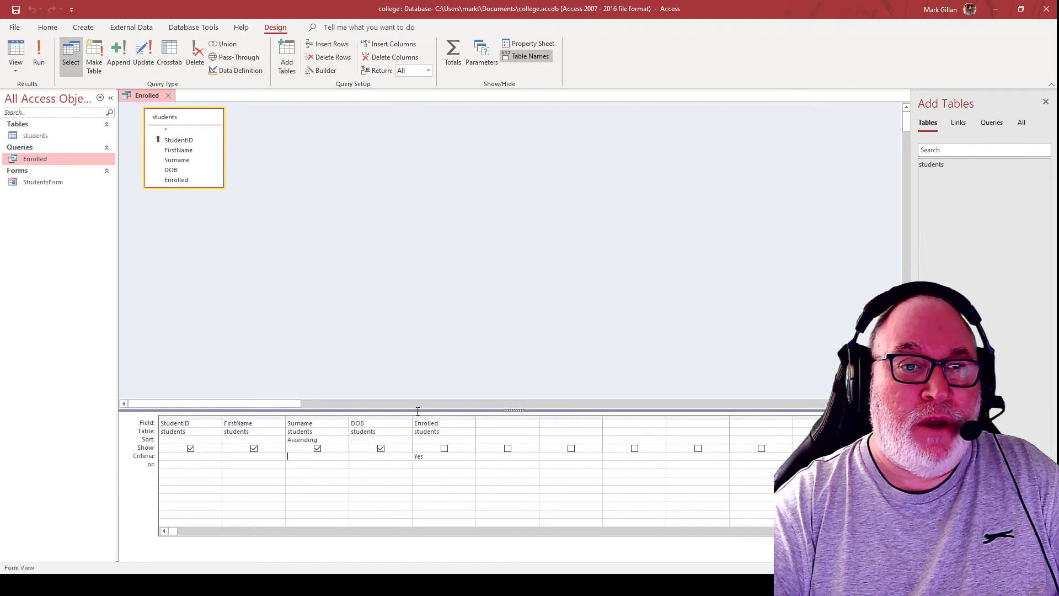
pyautogui.write('Wyman')
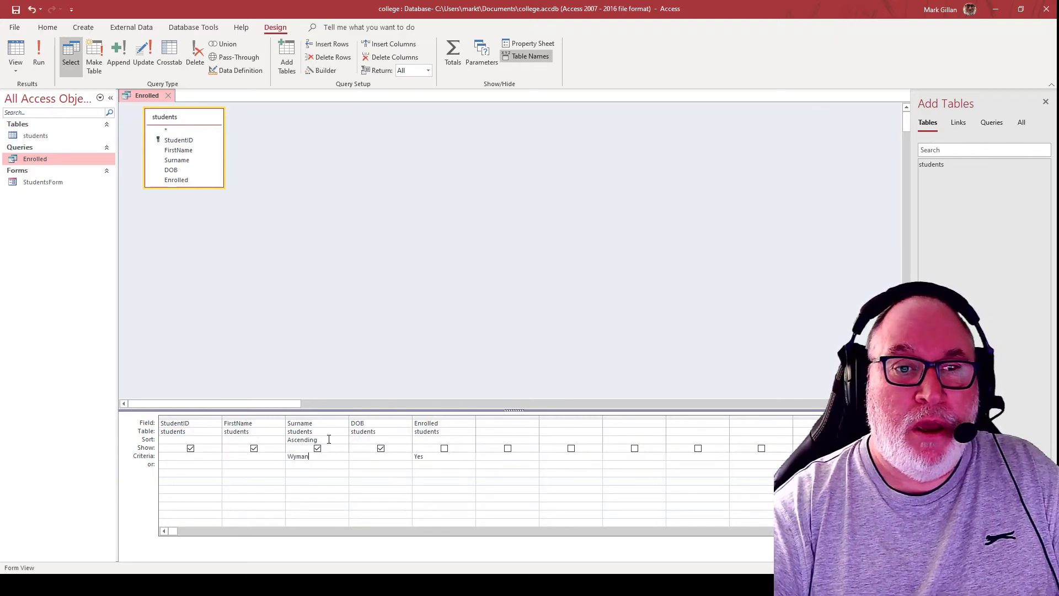
pyautogui.moveTo(329, 441); pyautogui.dragTo(283, 443)
pyautogui.press('Delete')
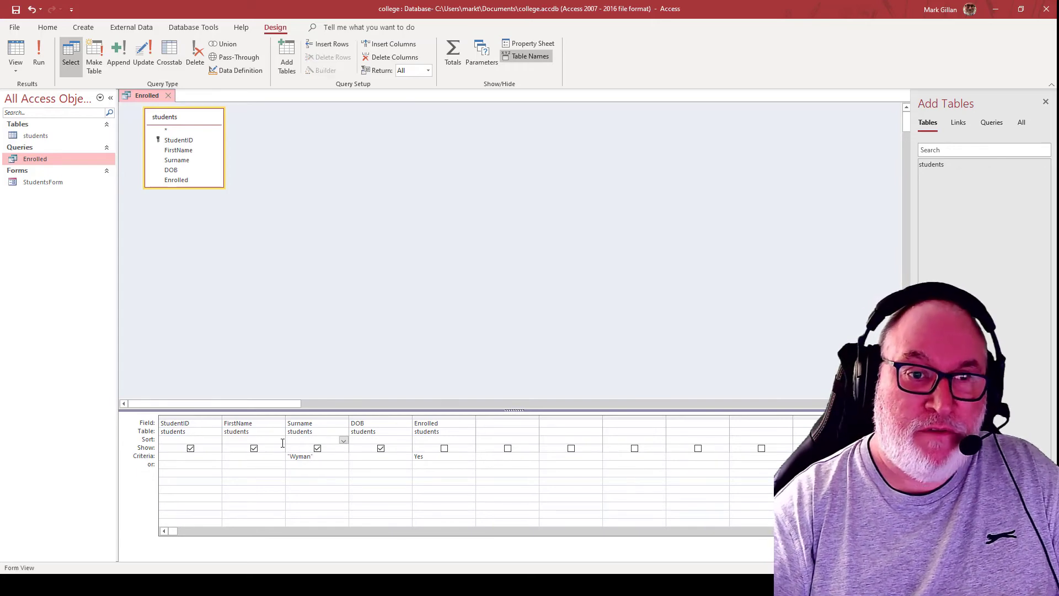
pyautogui.click(279, 439)
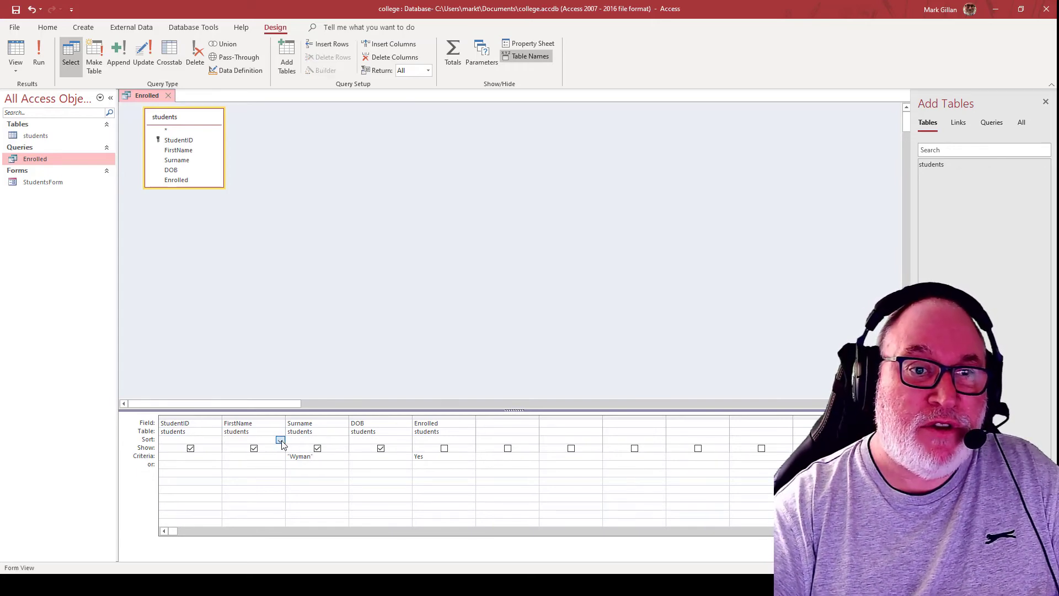
pyautogui.click(280, 440)
pyautogui.click(276, 449)
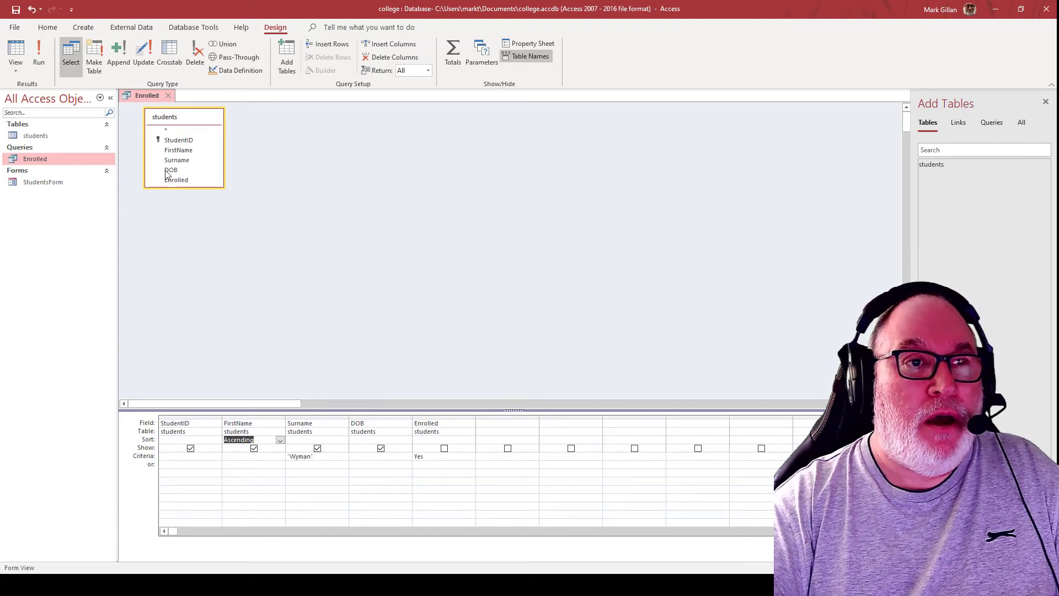
# - Save the modified query as a new query object, named with the filtered surname directly followed by Enrolled
pyautogui.click(16, 11)
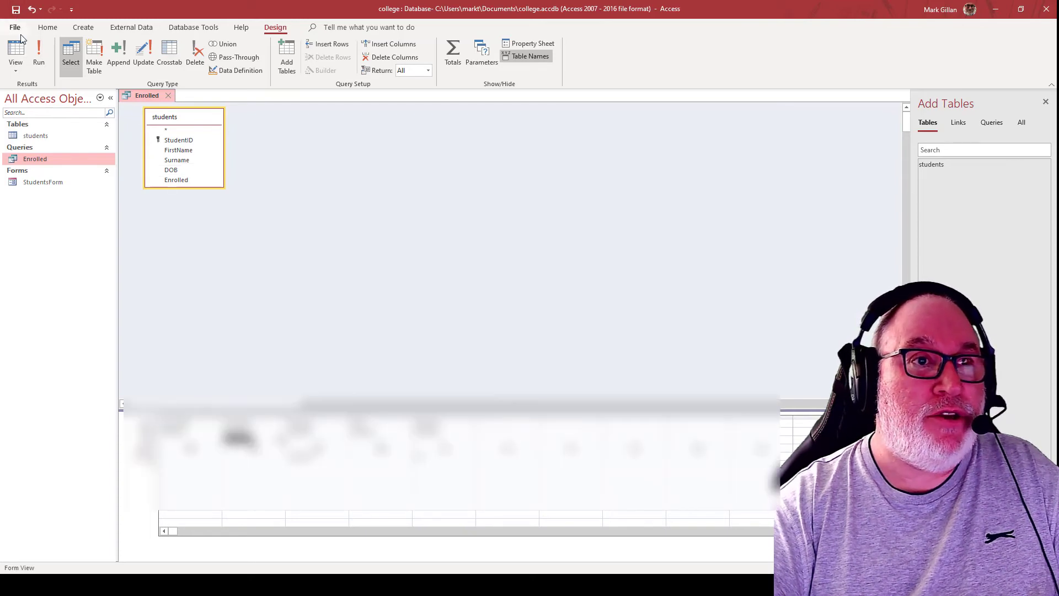
pyautogui.click(15, 27)
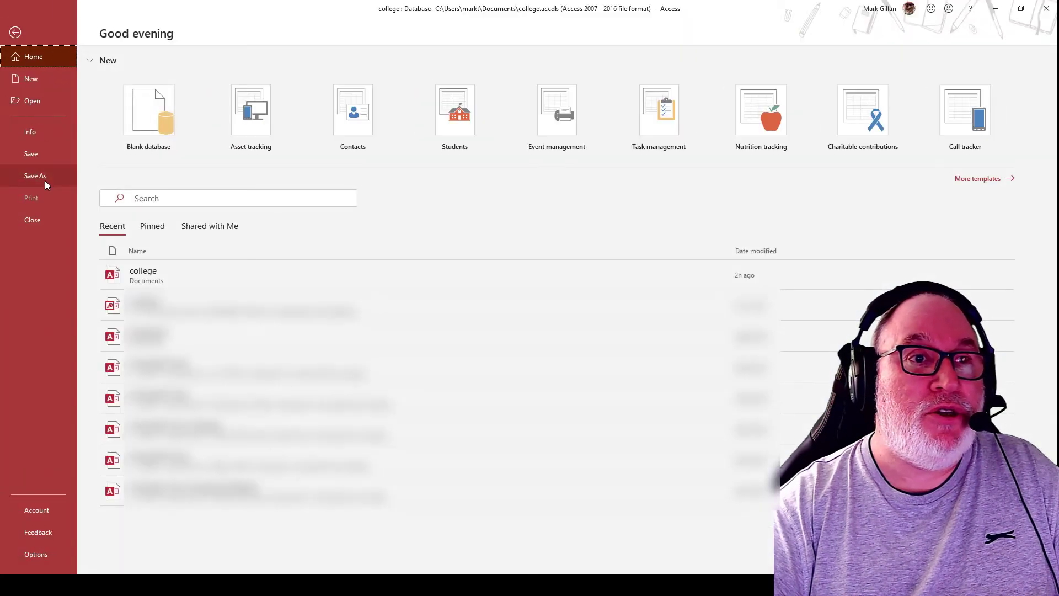
pyautogui.click(44, 181)
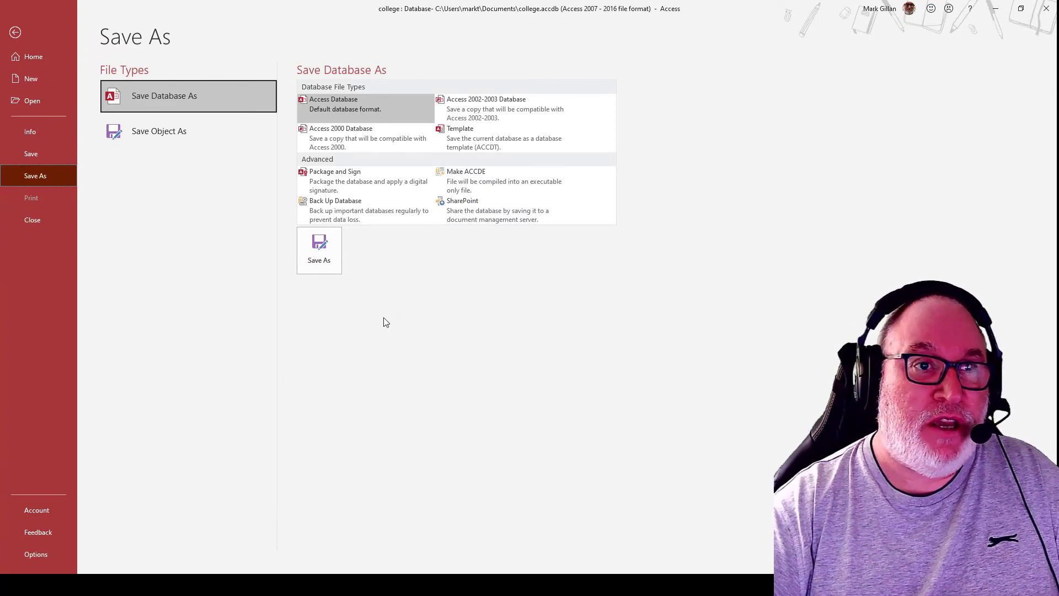
pyautogui.click(173, 133)
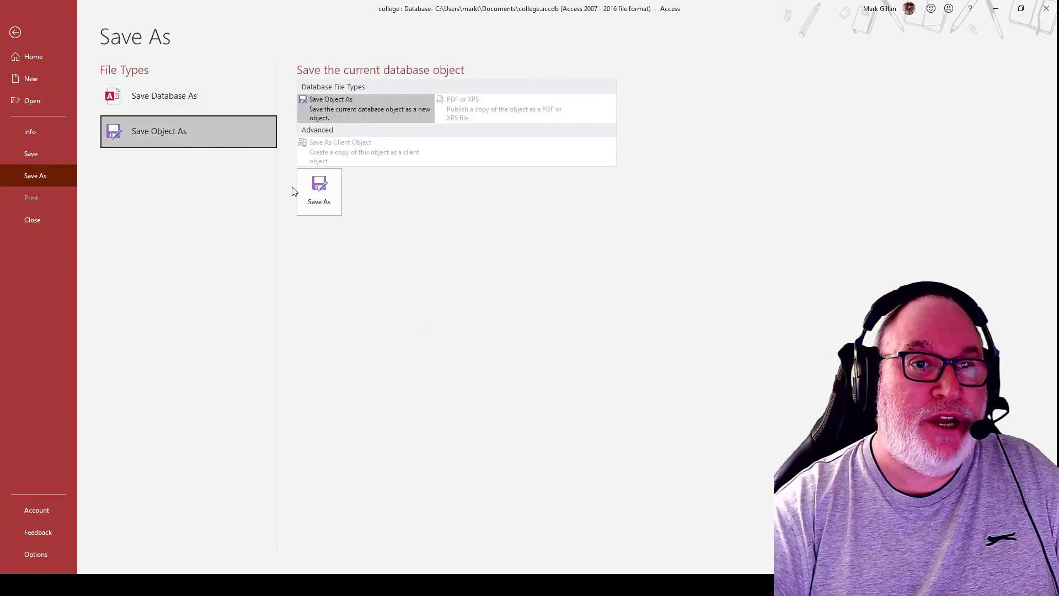
pyautogui.click(323, 191)
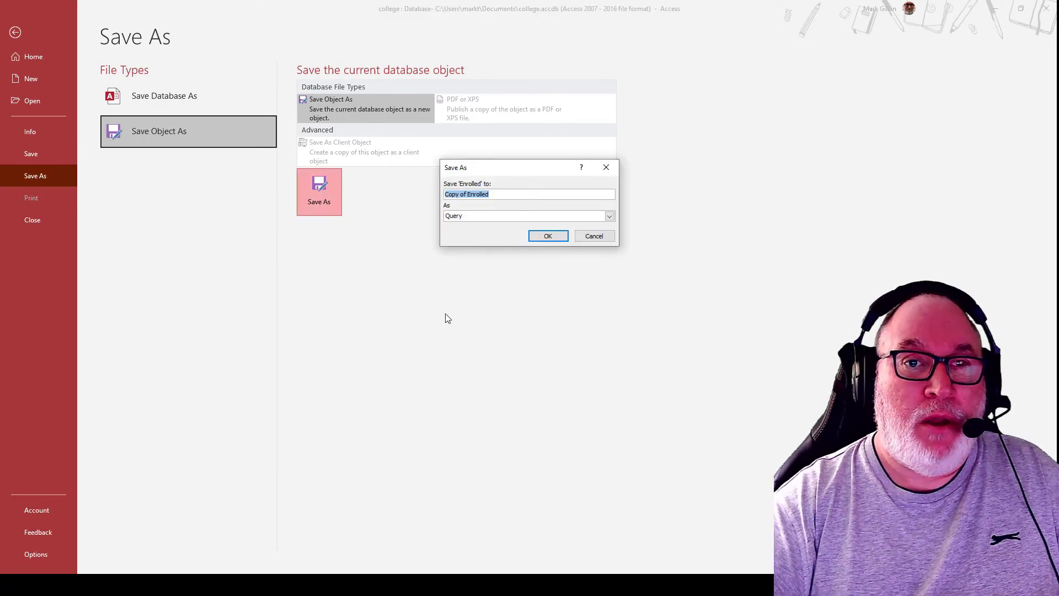
pyautogui.write('Wy')
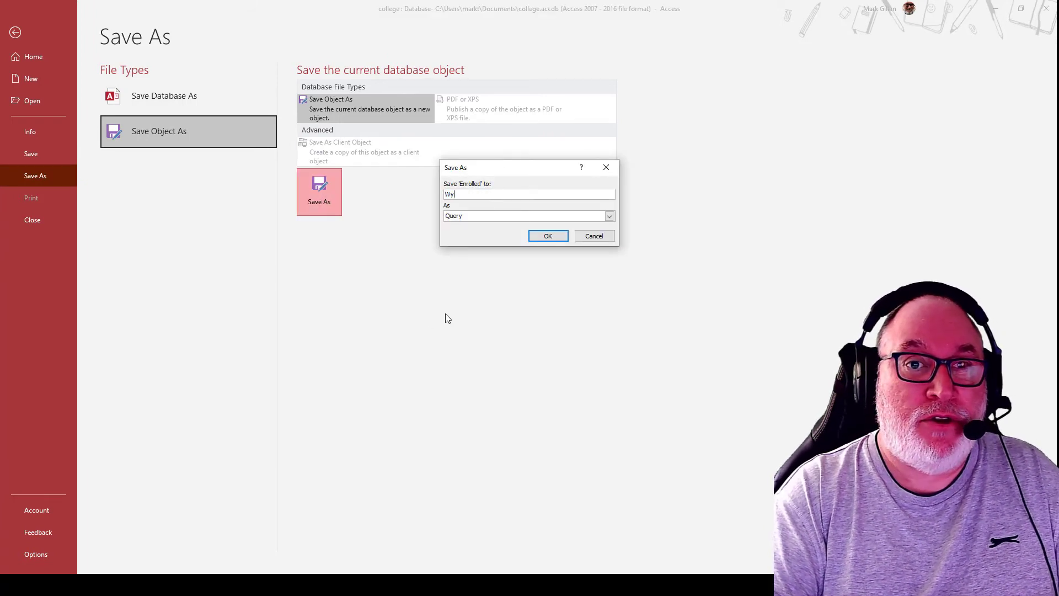
pyautogui.write('manEnrolled')
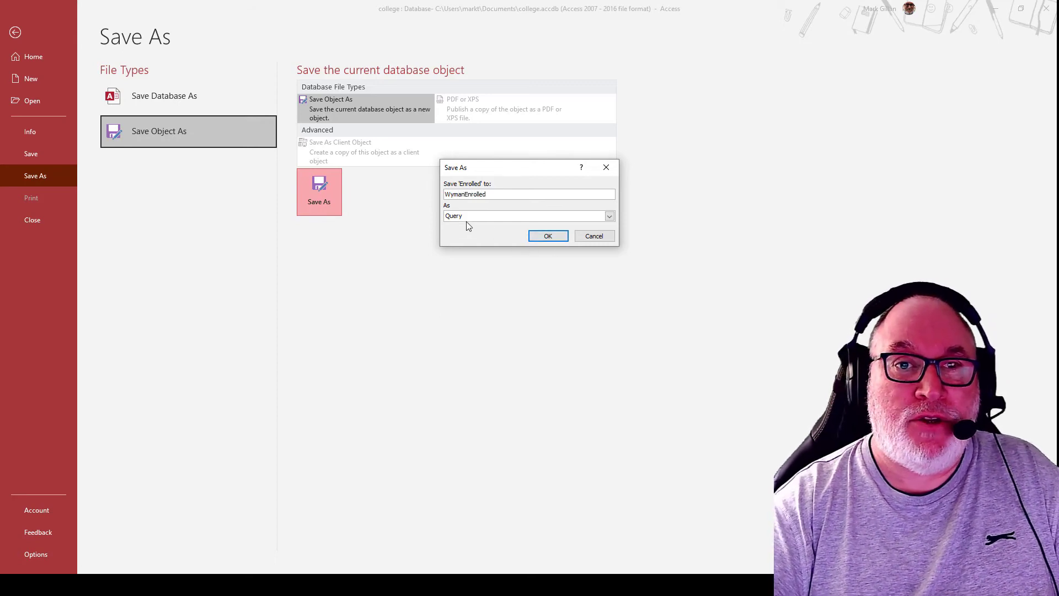
pyautogui.click(548, 236)
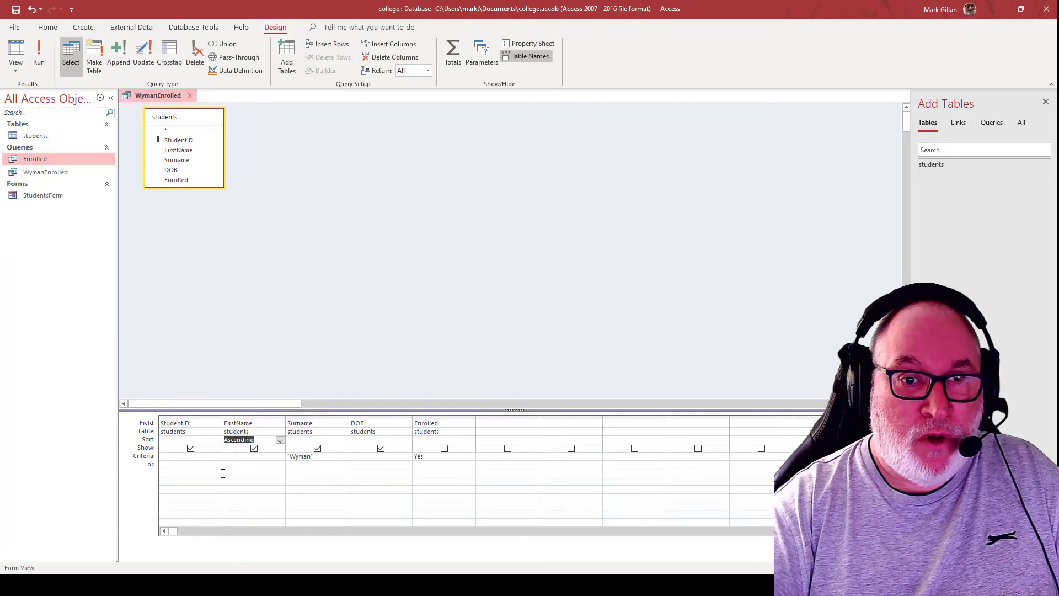
# - Run the new query to check its records and return to its design
pyautogui.click(39, 55)
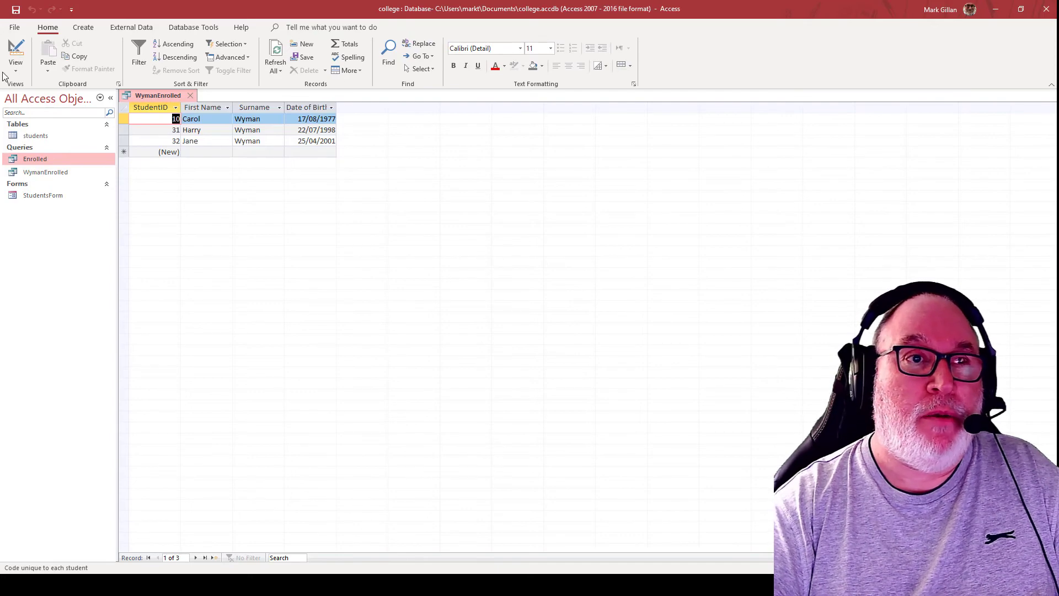
pyautogui.click(16, 49)
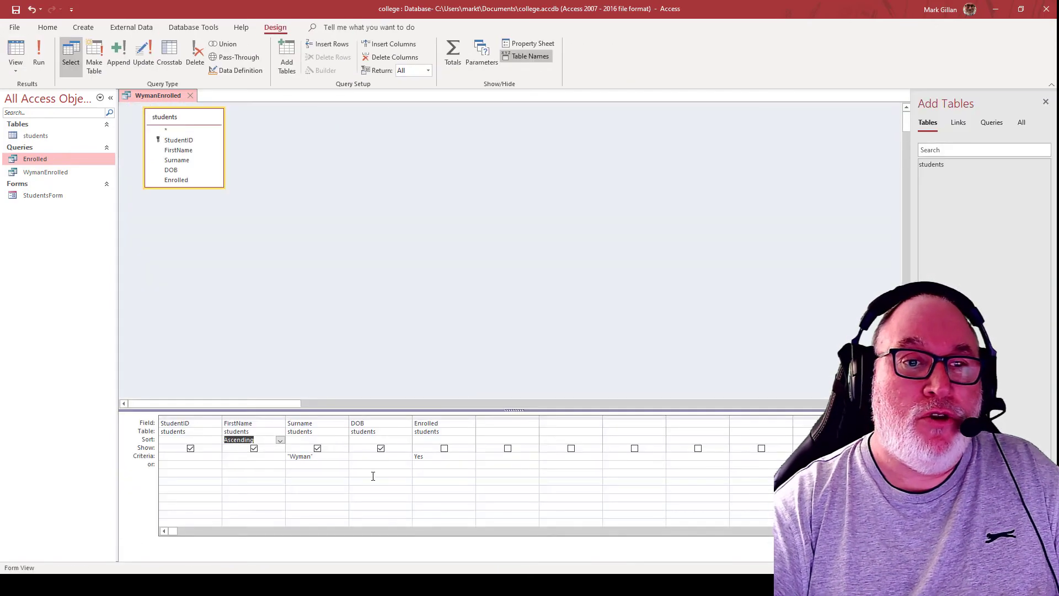